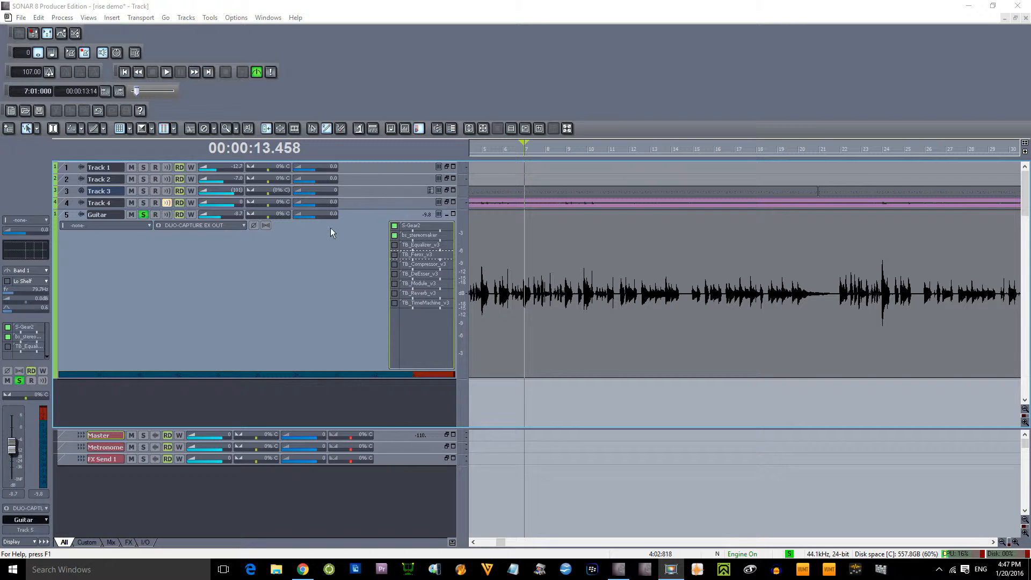
# - Enable TB_Equalizer_v3 on the Guitar track and open its window alone over the waveform area
pyautogui.moveTo(393, 246); pyautogui.dragTo(395, 251)
pyautogui.click(394, 246)
pyautogui.doubleClick(420, 251)
pyautogui.doubleClick(420, 246)
pyautogui.moveTo(742, 199); pyautogui.dragTo(742, 188)
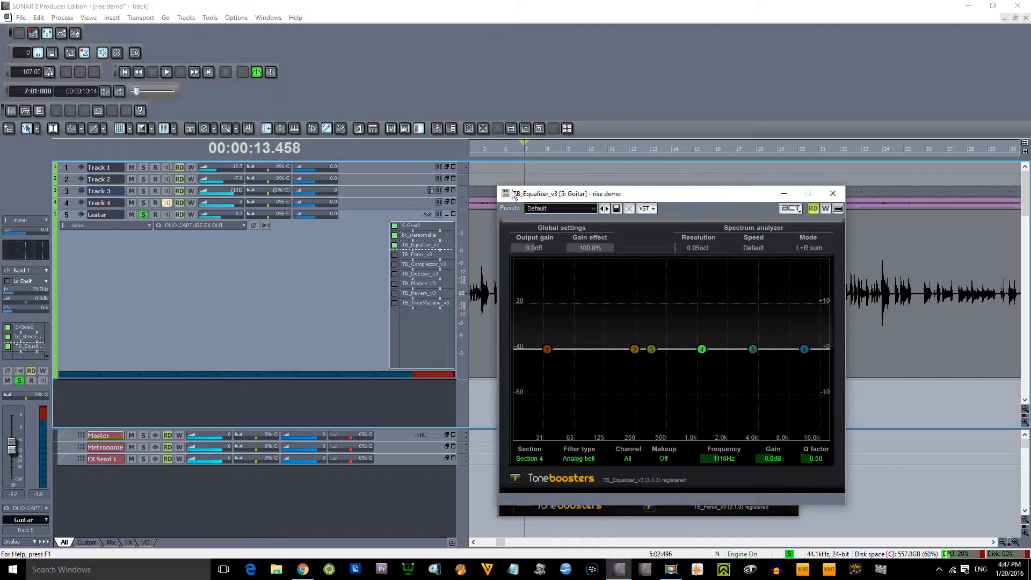
pyautogui.moveTo(570, 198); pyautogui.dragTo(349, 185)
pyautogui.click(786, 205)
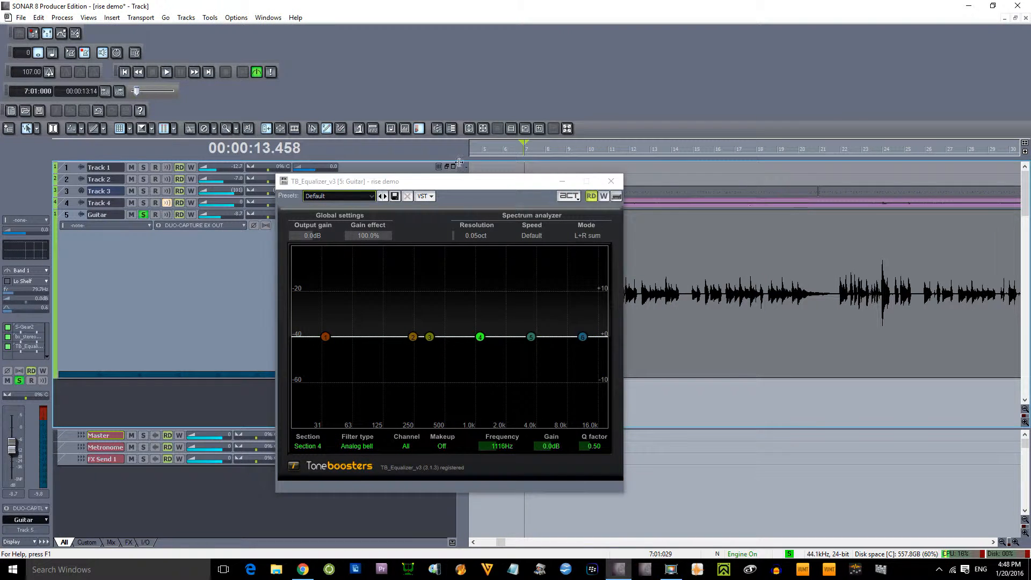
pyautogui.moveTo(420, 186); pyautogui.dragTo(640, 209)
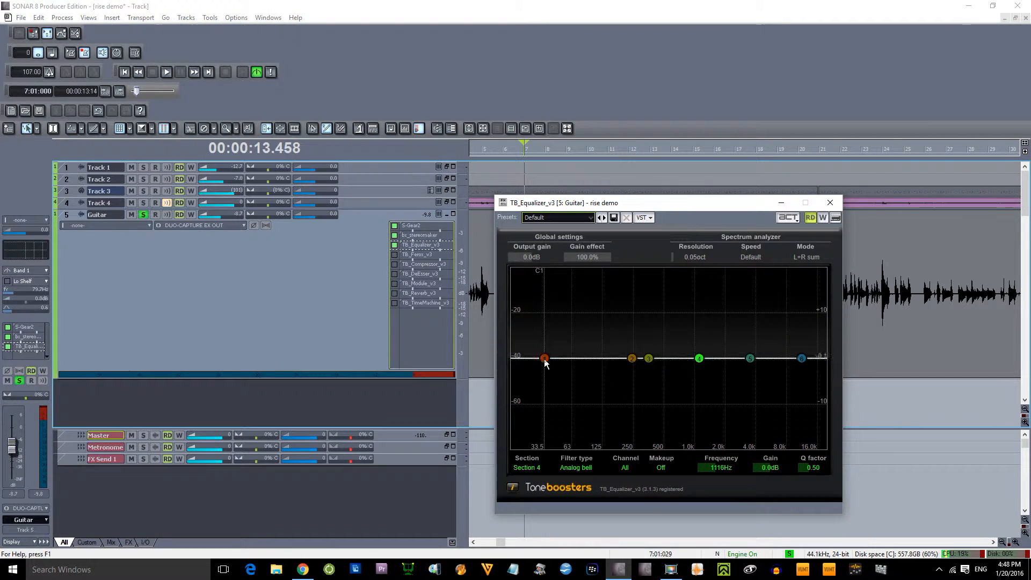
# - Cut section 1, boost sections 2 and 5, cut section 4 by 7.1 dB at 1422 Hz and section 6 by 4.6 dB at 10019 Hz
pyautogui.moveTo(544, 358); pyautogui.dragTo(563, 380)
pyautogui.moveTo(631, 358); pyautogui.dragTo(621, 334)
pyautogui.moveTo(699, 359); pyautogui.dragTo(710, 390)
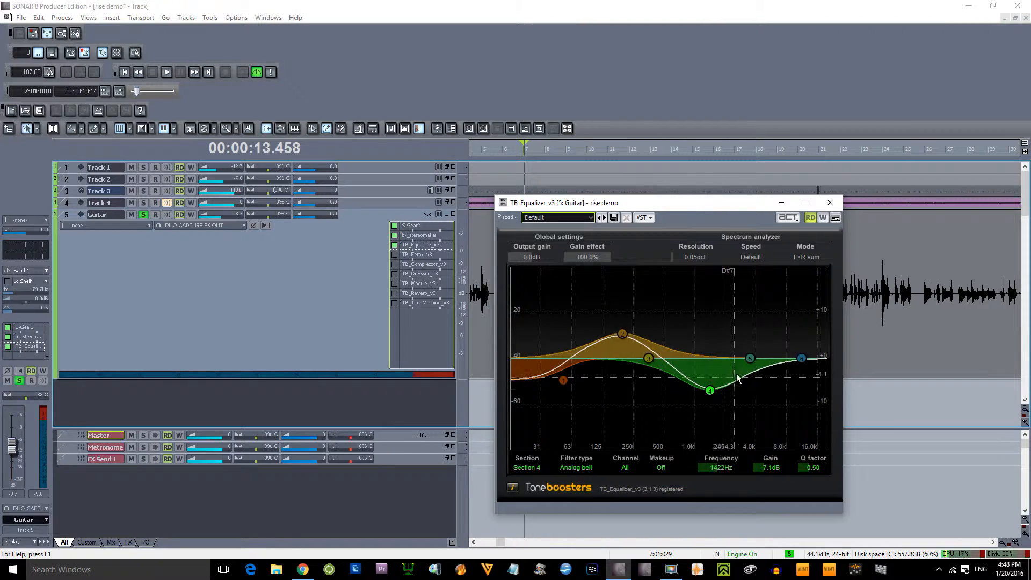
pyautogui.moveTo(750, 358); pyautogui.dragTo(747, 332)
pyautogui.moveTo(801, 358); pyautogui.dragTo(797, 383)
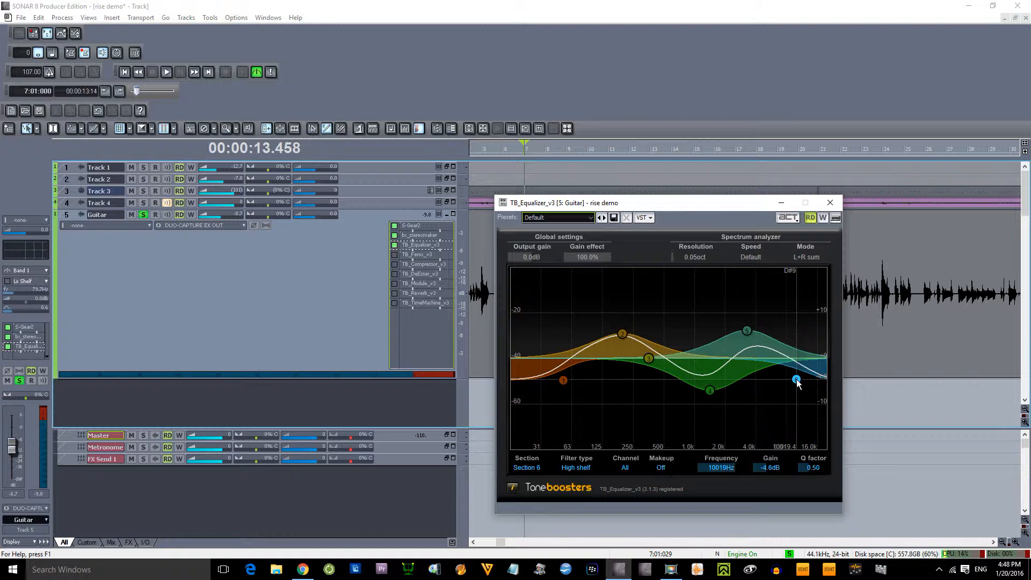
# - Flatten the equalizer curve by returning the gains of sections 6, 5, 4, 2 and 1 to 0.0 dB
pyautogui.moveTo(796, 380); pyautogui.dragTo(792, 358)
pyautogui.moveTo(748, 331); pyautogui.dragTo(754, 358)
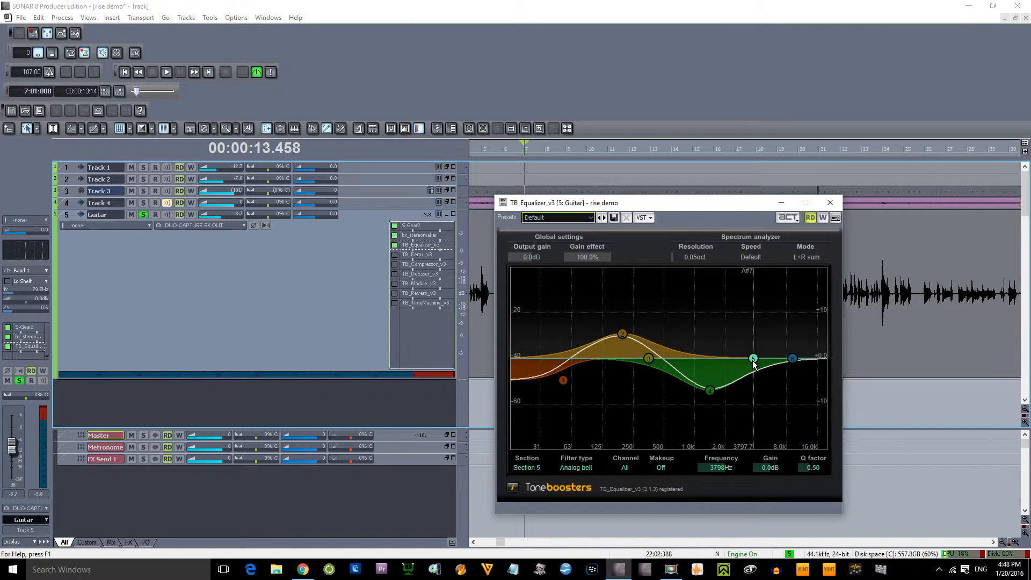
pyautogui.moveTo(710, 390); pyautogui.dragTo(709, 358)
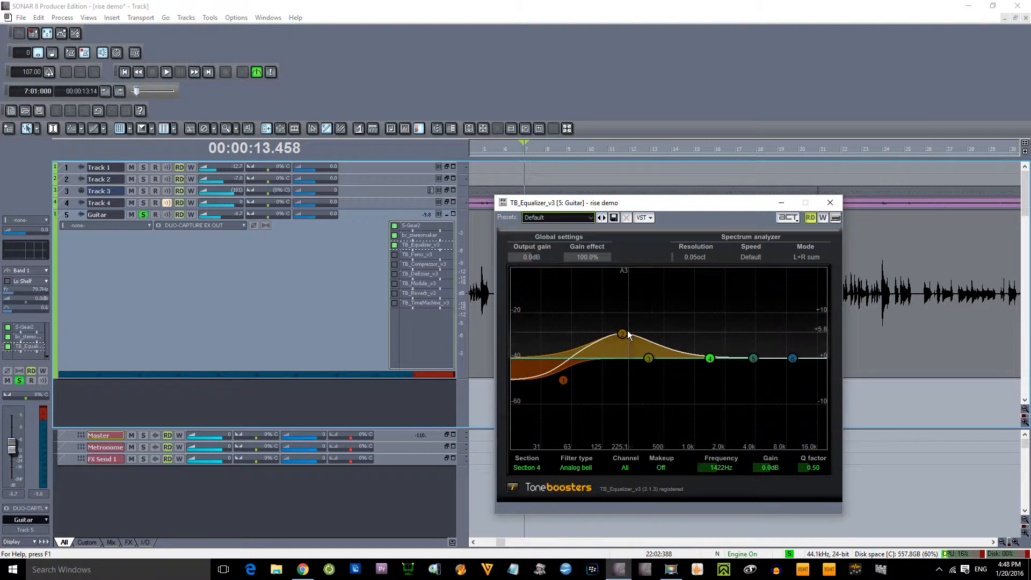
pyautogui.moveTo(622, 334)
pyautogui.mouseDown()
pyautogui.moveTo(609, 358)
pyautogui.moveTo(557, 372)
pyautogui.moveTo(552, 364)
pyautogui.mouseUp()
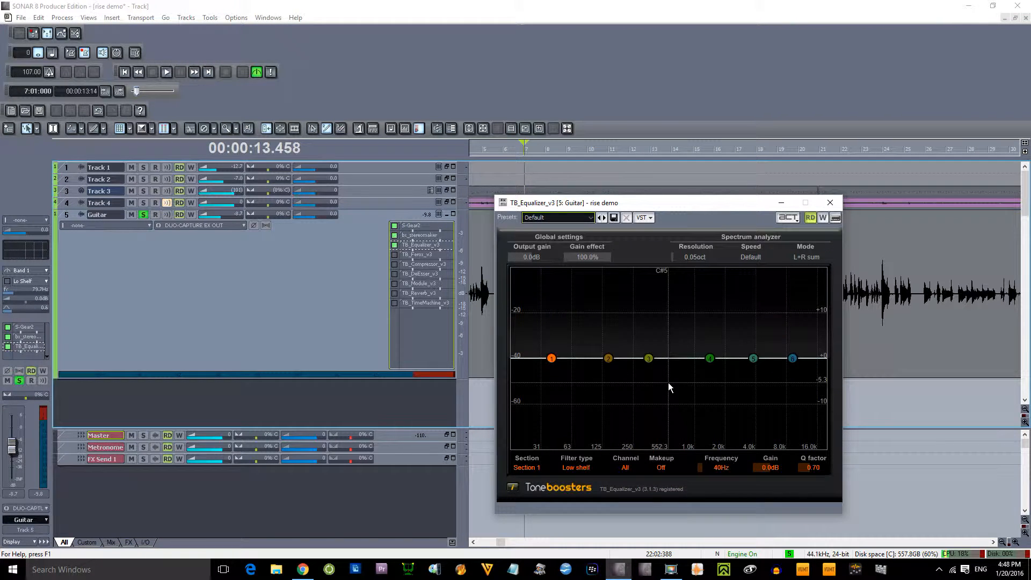
# - Review the filter type, channel and makeup options available for equalizer section 1
pyautogui.click(578, 468)
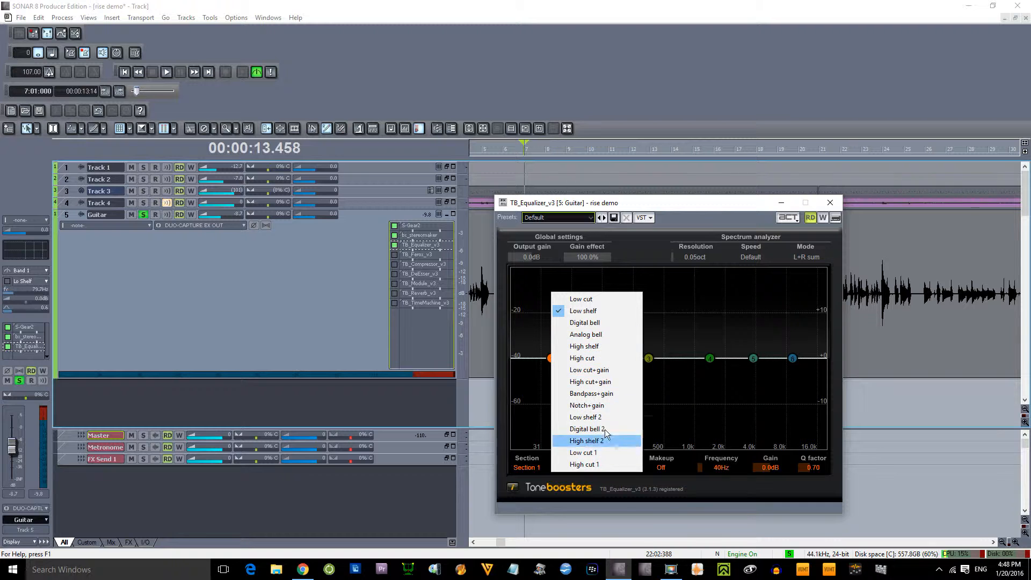
pyautogui.click(601, 490)
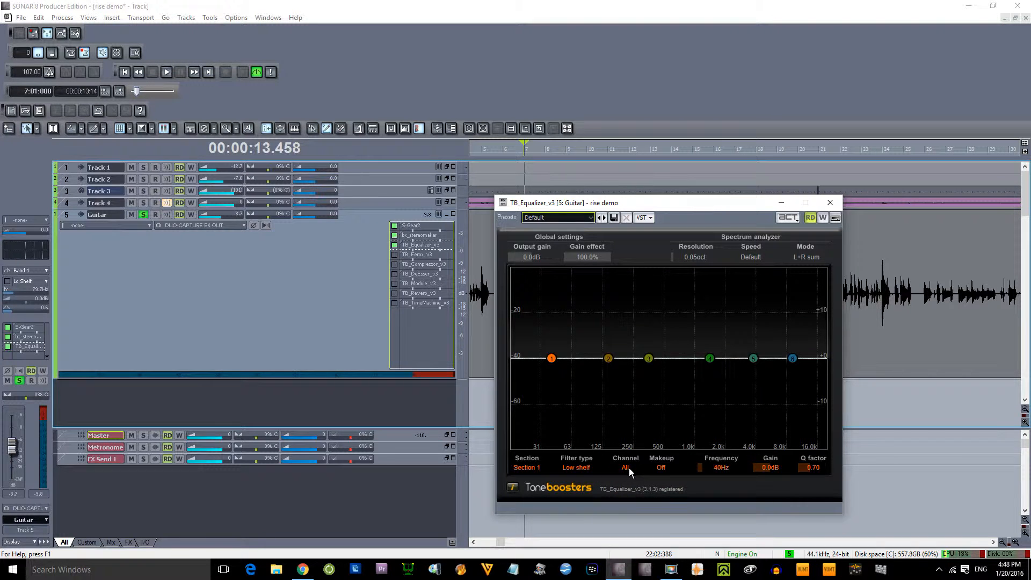
pyautogui.click(626, 467)
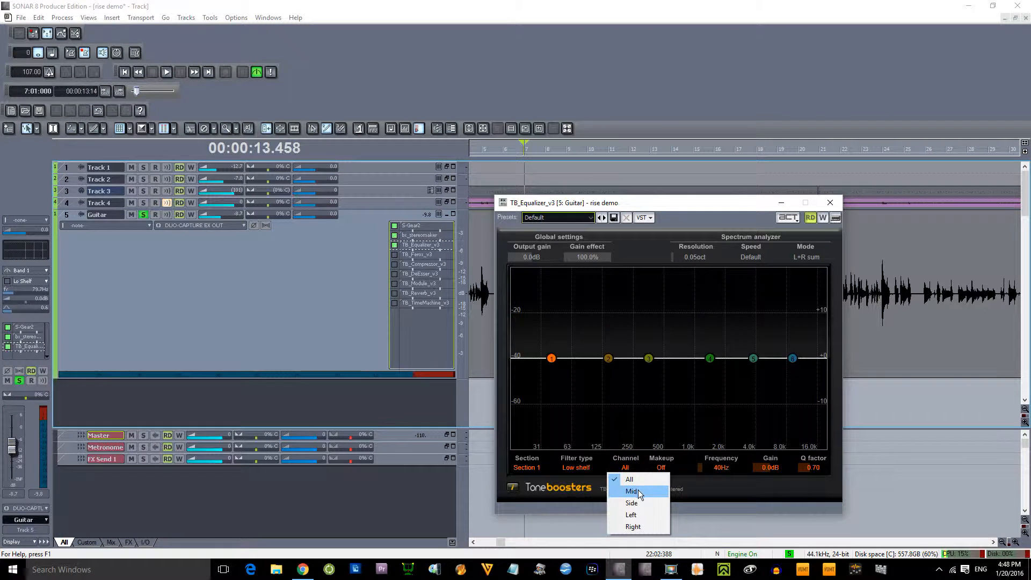
pyautogui.click(661, 467)
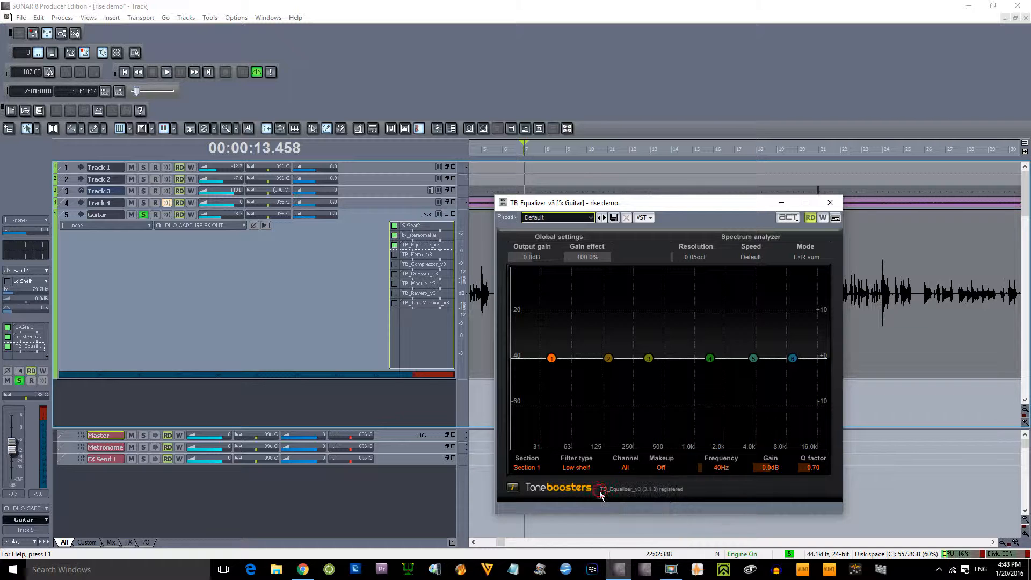
pyautogui.click(665, 469)
# - Keep the spectrum analyzer mode at L+R sum and play the Guitar track to examine its spectrum
pyautogui.click(817, 258)
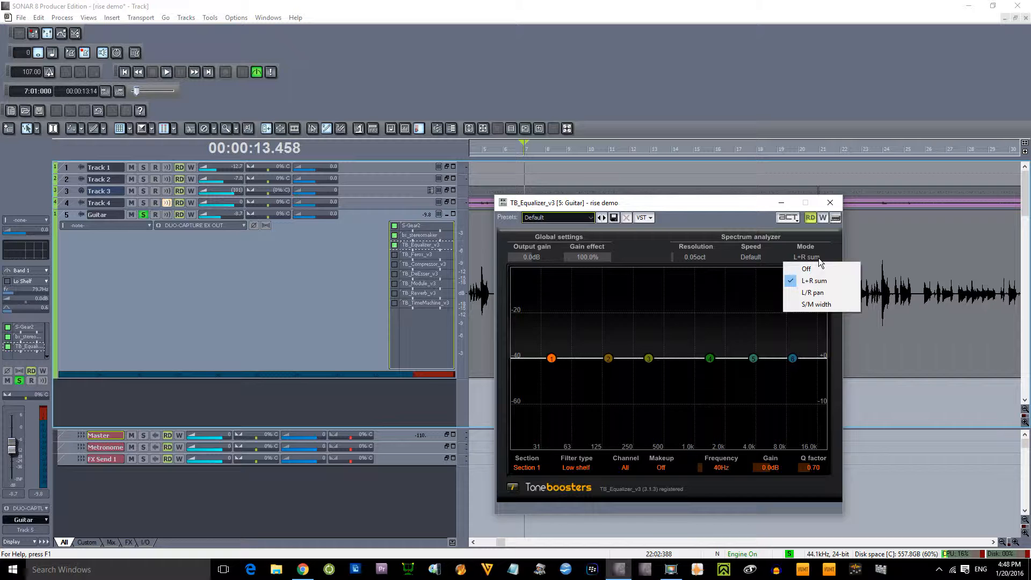
pyautogui.click(819, 279)
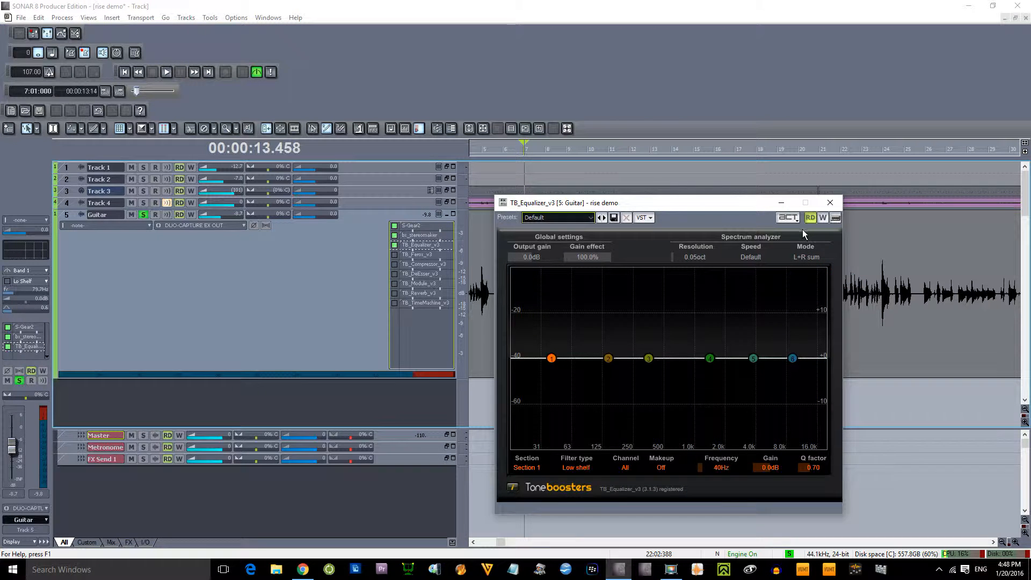
pyautogui.press('space')
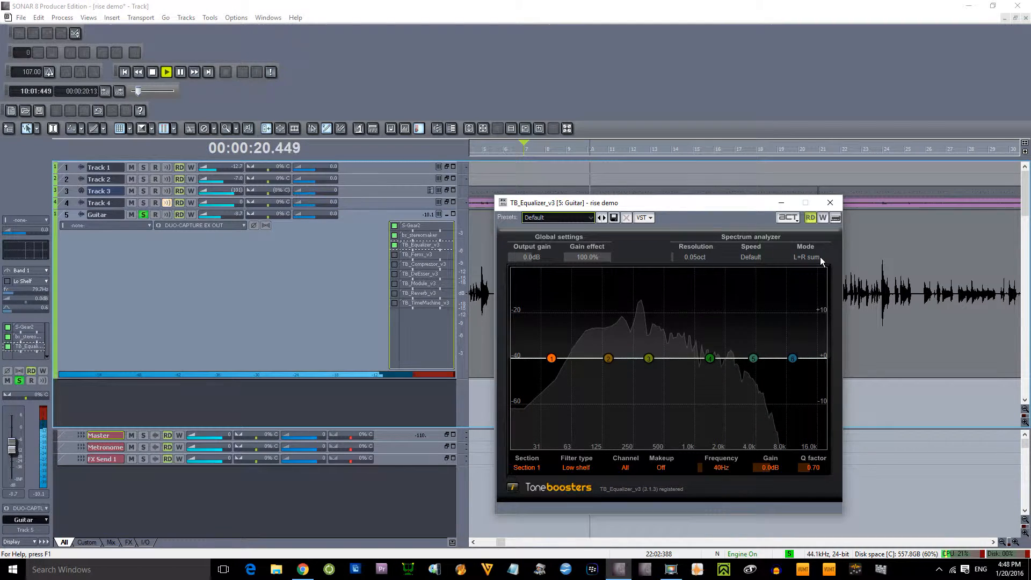
pyautogui.press('space')
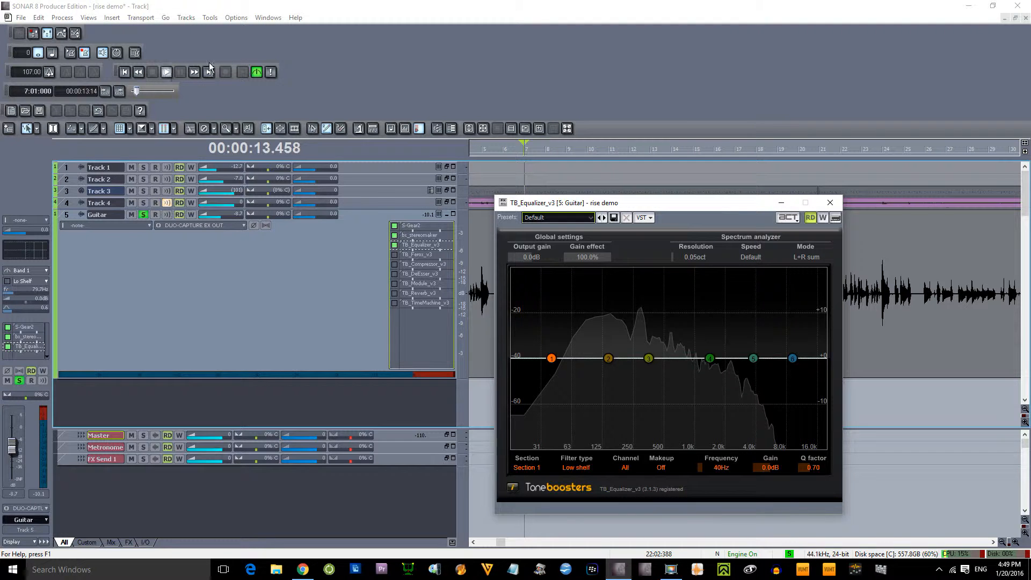
# - Close the equalizer window, enable TB_Ferox_v3 on the Guitar track and open its window
pyautogui.click(830, 202)
pyautogui.click(395, 254)
pyautogui.doubleClick(415, 254)
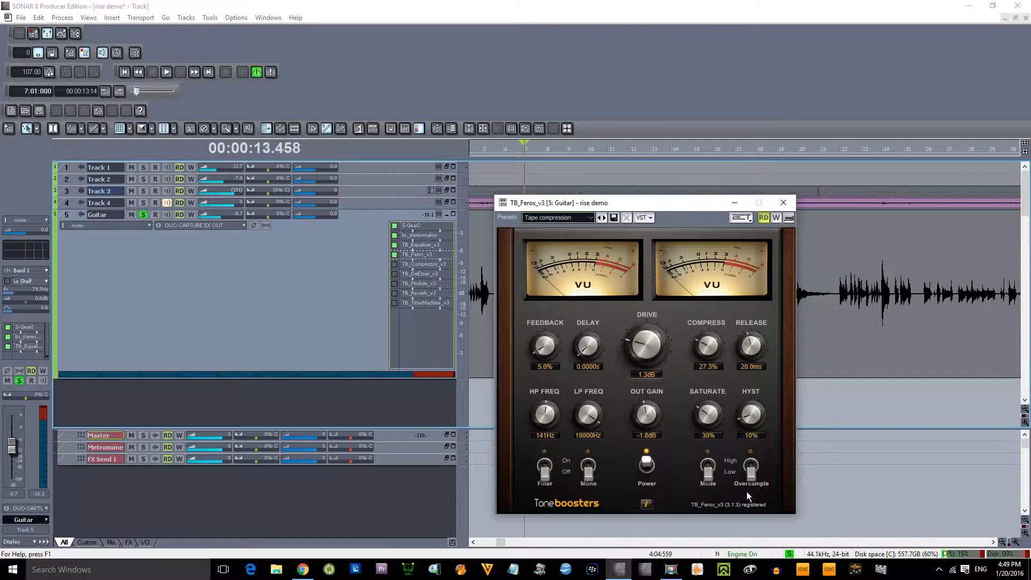
pyautogui.moveTo(688, 202); pyautogui.dragTo(731, 202)
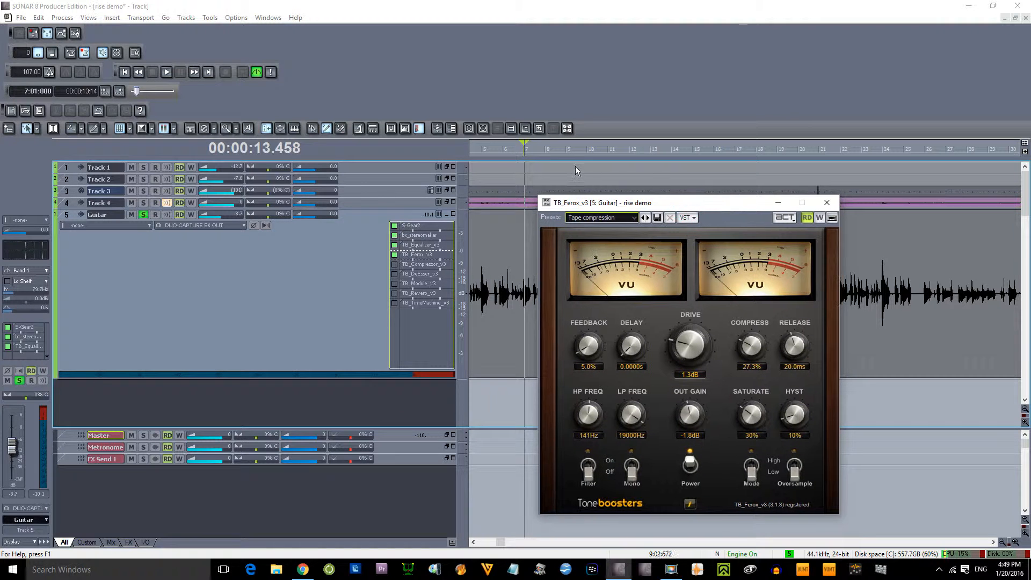
# - Play from measure 6 and raise Ferox's drive to 21.6 dB, compress to 32.0% and output gain to 11.8 dB
pyautogui.click(504, 150)
pyautogui.press('space')
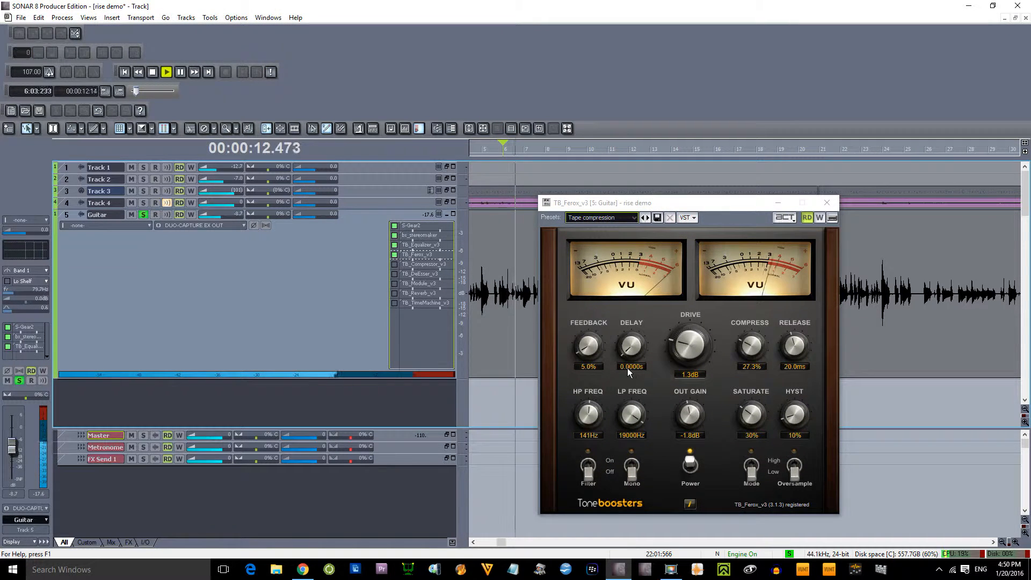
pyautogui.moveTo(683, 348); pyautogui.dragTo(680, 269)
pyautogui.moveTo(690, 414); pyautogui.dragTo(668, 322)
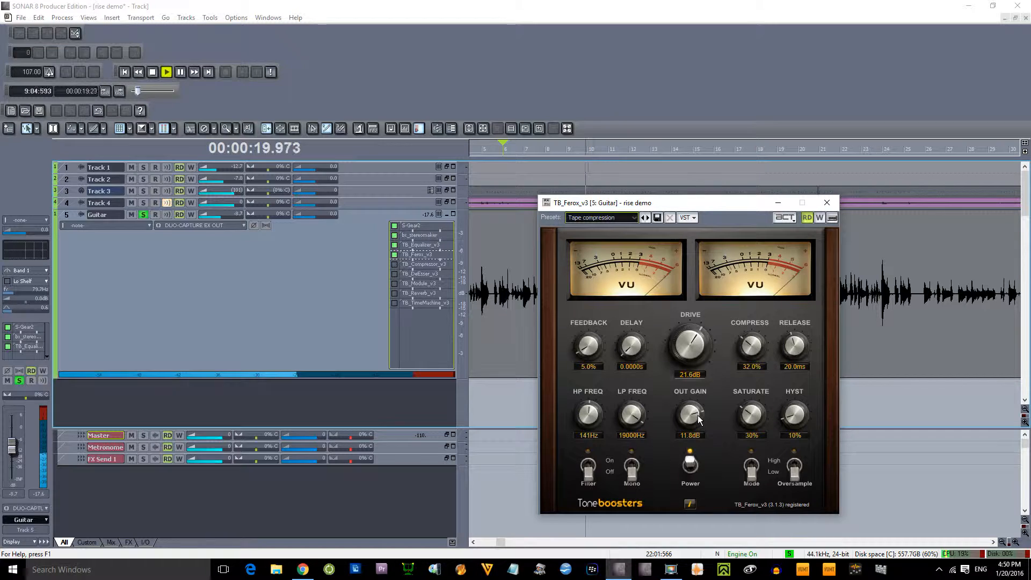
# - Lower Ferox's drive to 5.4 dB and its output gain to 3.2 dB
pyautogui.moveTo(690, 413); pyautogui.dragTo(682, 442)
pyautogui.moveTo(681, 344); pyautogui.dragTo(692, 449)
pyautogui.moveTo(688, 347); pyautogui.dragTo(685, 379)
pyautogui.moveTo(684, 417)
pyautogui.mouseDown()
pyautogui.moveTo(687, 453)
pyautogui.moveTo(691, 408)
pyautogui.mouseUp()
# - Bypass and re-enable TB_Ferox_v3 during playback to compare the guitar sound with and without it
pyautogui.click(397, 257)
pyautogui.click(394, 254)
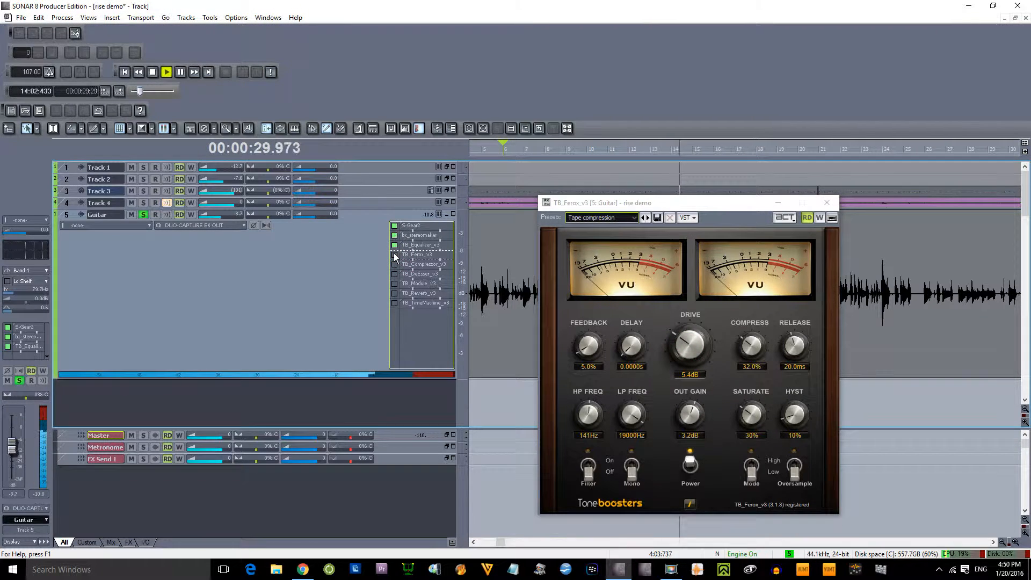
pyautogui.click(394, 255)
# - Try Ferox's saturation at 83% and hysteresis at 53%, reduce them to 26% and 22%, and stop playback
pyautogui.moveTo(732, 411); pyautogui.dragTo(775, 330)
pyautogui.moveTo(795, 423); pyautogui.dragTo(763, 301)
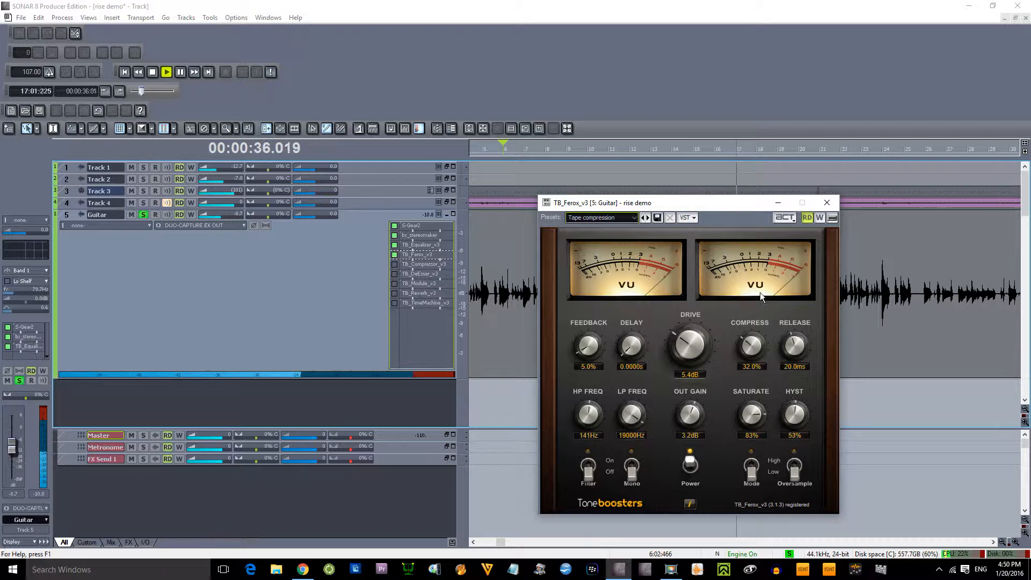
pyautogui.moveTo(746, 217); pyautogui.dragTo(762, 544)
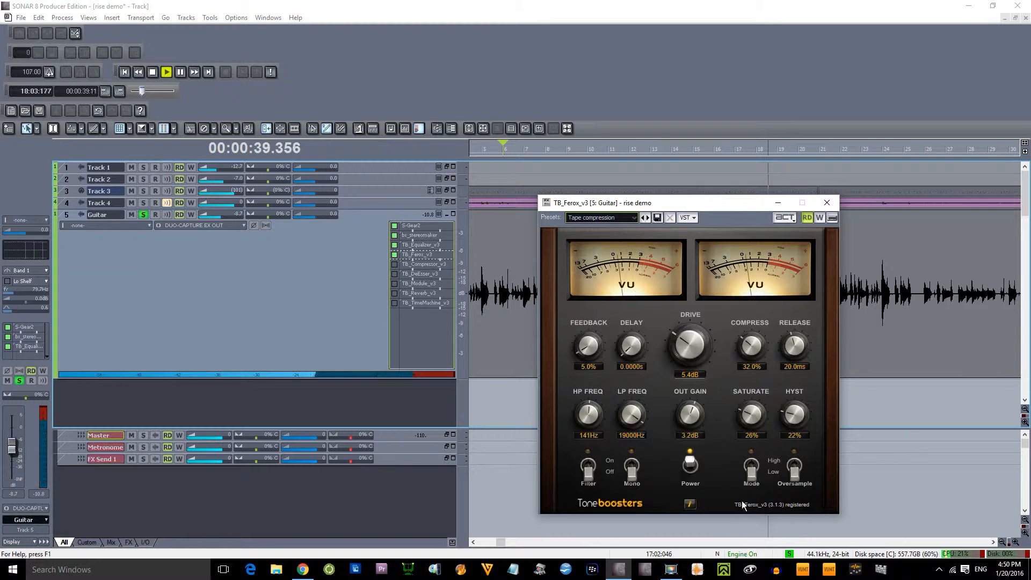
pyautogui.press('space')
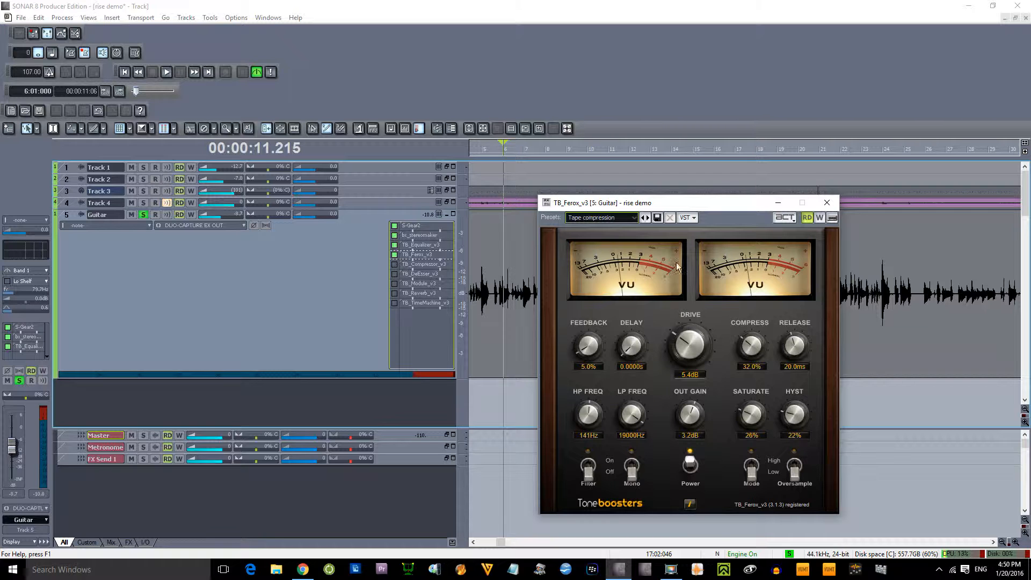
# - Replace the Ferox window with TB_Compressor_v3's, bypassing TB_Ferox_v3 and TB_Equalizer_v3 on the Guitar track
pyautogui.click(833, 210)
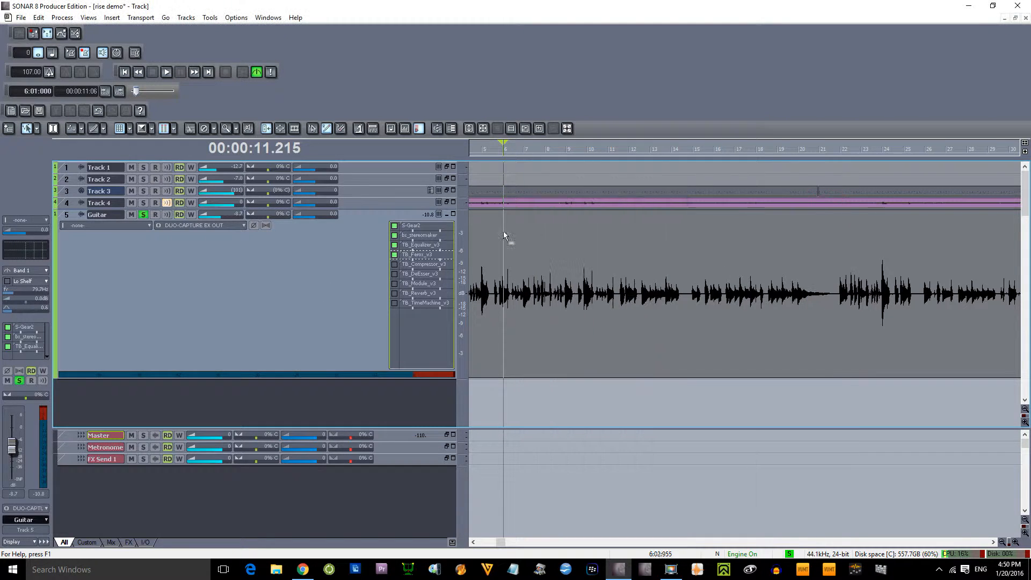
pyautogui.click(396, 254)
pyautogui.doubleClick(419, 264)
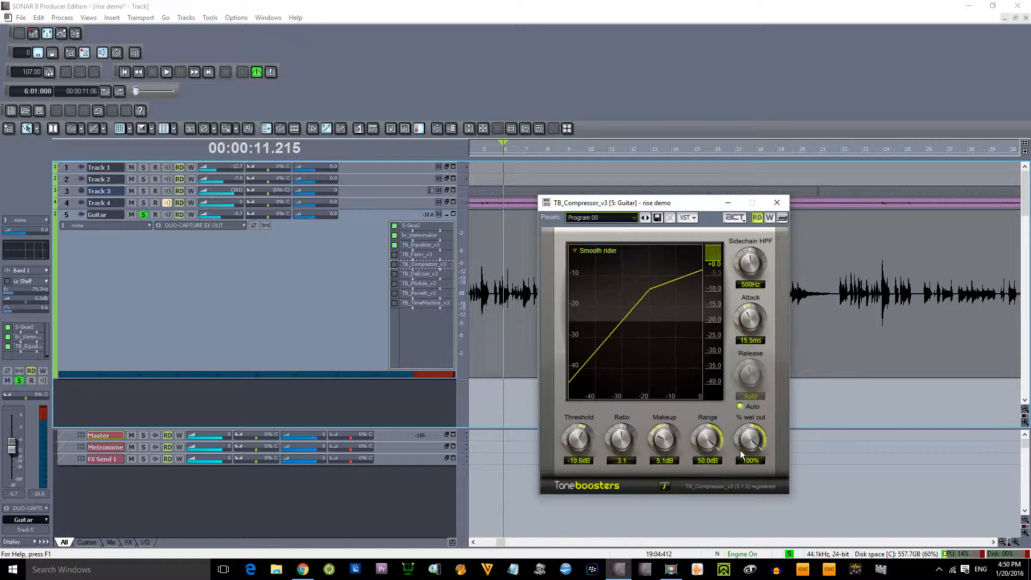
pyautogui.click(394, 245)
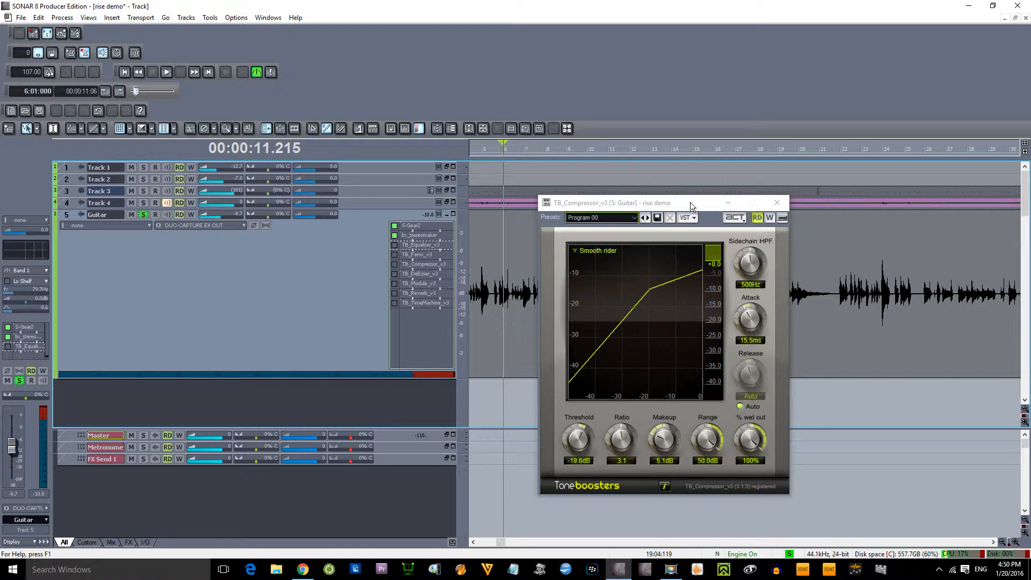
pyautogui.moveTo(690, 204); pyautogui.dragTo(659, 169)
# - Start playback, enable TB_Compressor_v3 on the Guitar track and set its makeup gain to 0.0 dB
pyautogui.press('space')
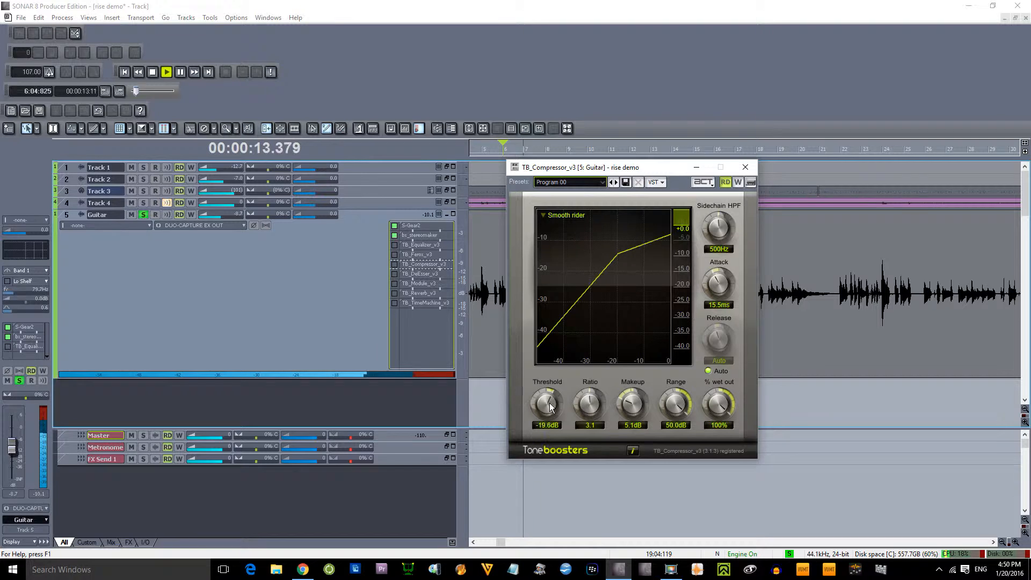
pyautogui.click(394, 265)
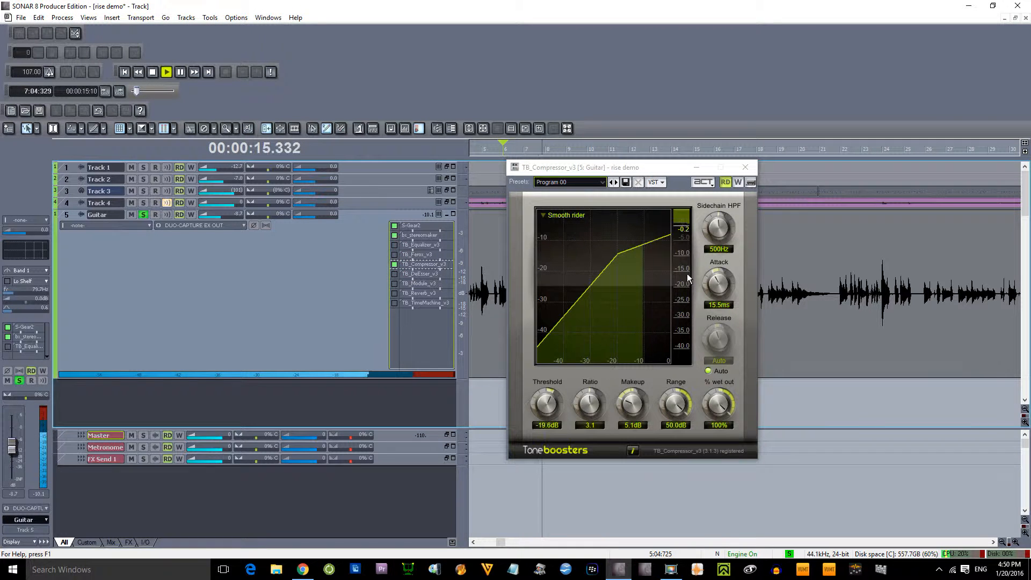
pyautogui.moveTo(632, 404); pyautogui.dragTo(639, 497)
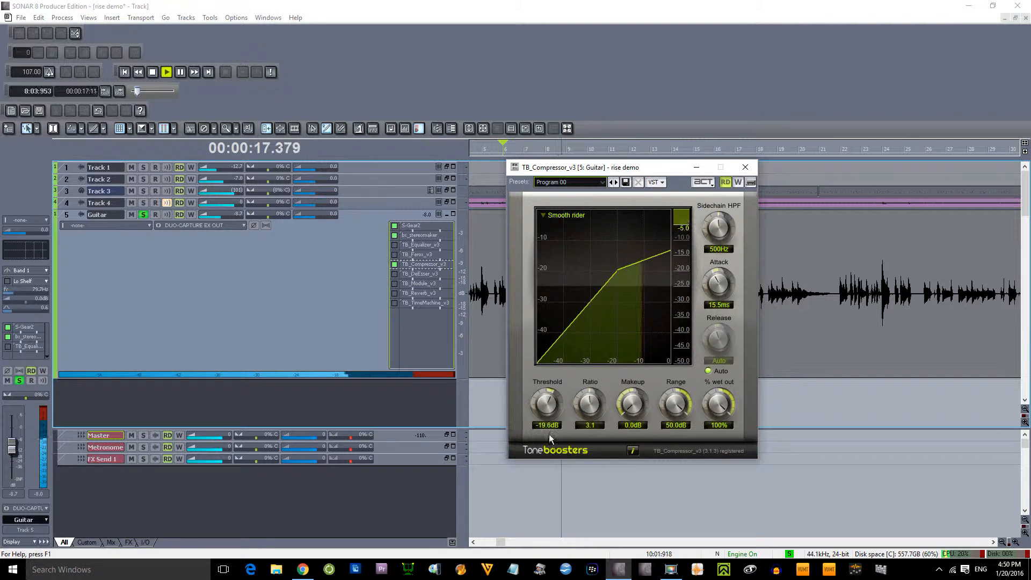
# - Set the compressor's threshold to -20.3 dB and makeup gain to 5.5 dB, and stop playback
pyautogui.moveTo(544, 412); pyautogui.dragTo(543, 411)
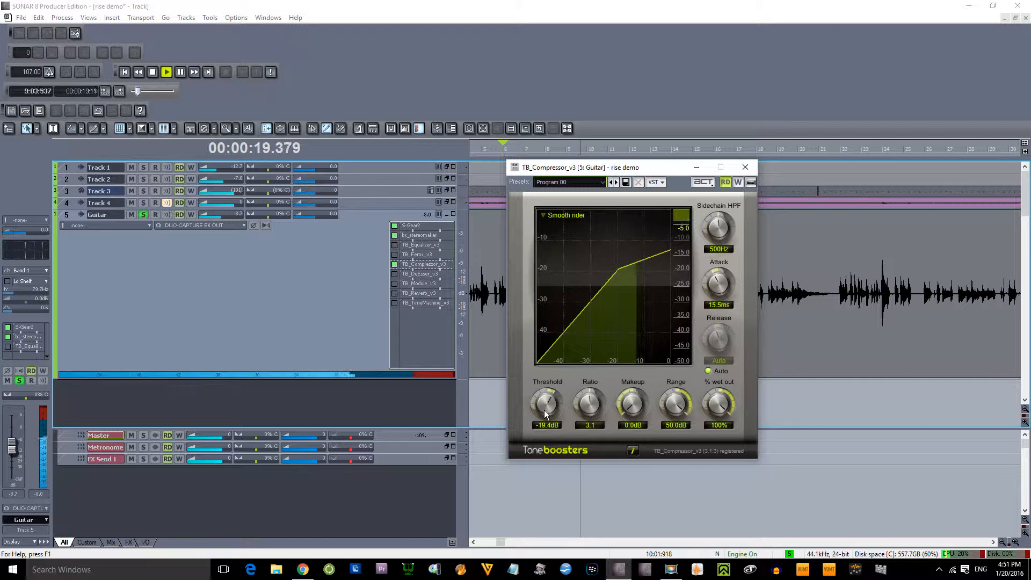
pyautogui.moveTo(546, 416)
pyautogui.mouseDown()
pyautogui.moveTo(552, 452)
pyautogui.moveTo(539, 409)
pyautogui.mouseUp()
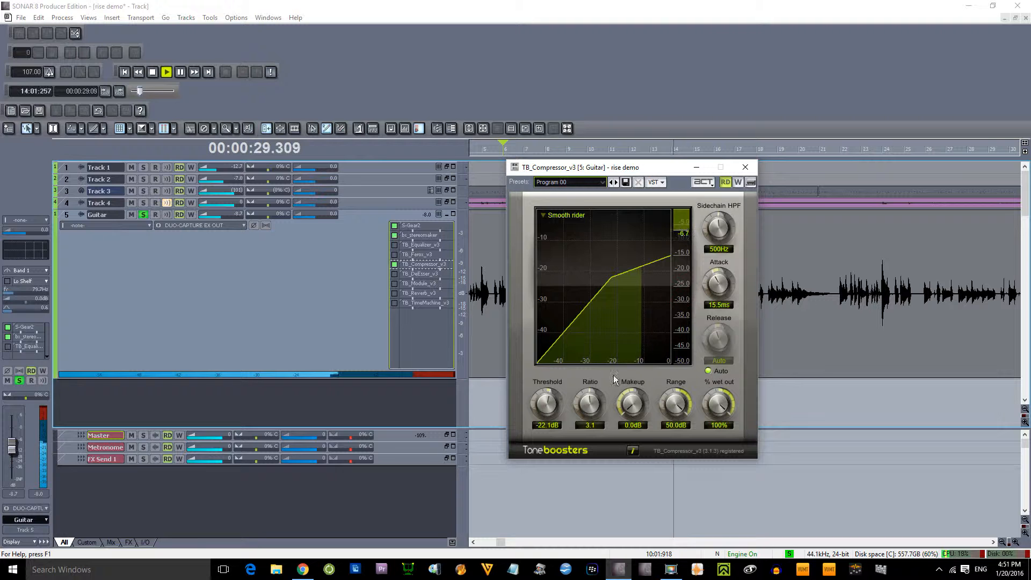
pyautogui.moveTo(545, 403); pyautogui.dragTo(550, 400)
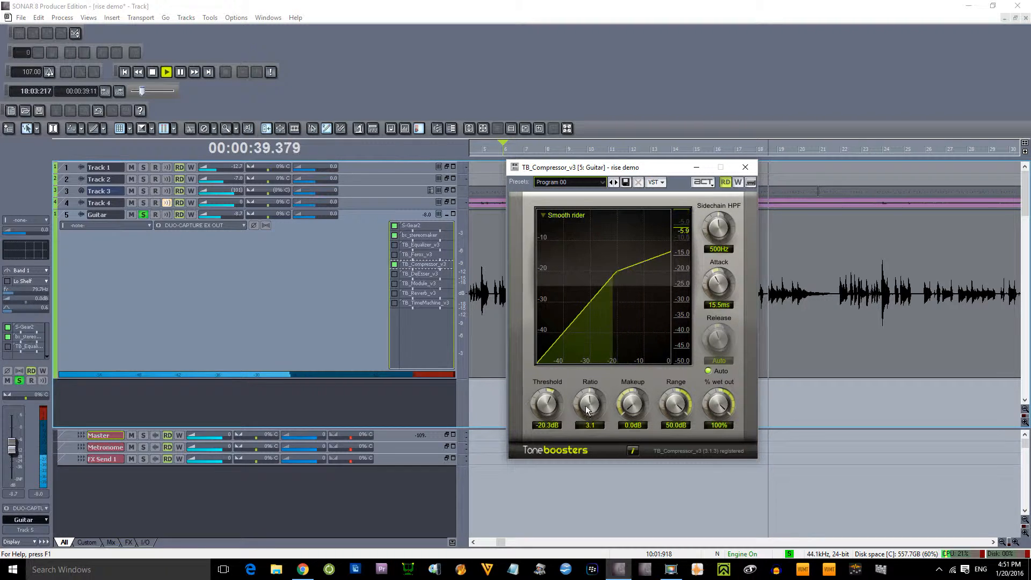
pyautogui.moveTo(628, 404); pyautogui.dragTo(618, 355)
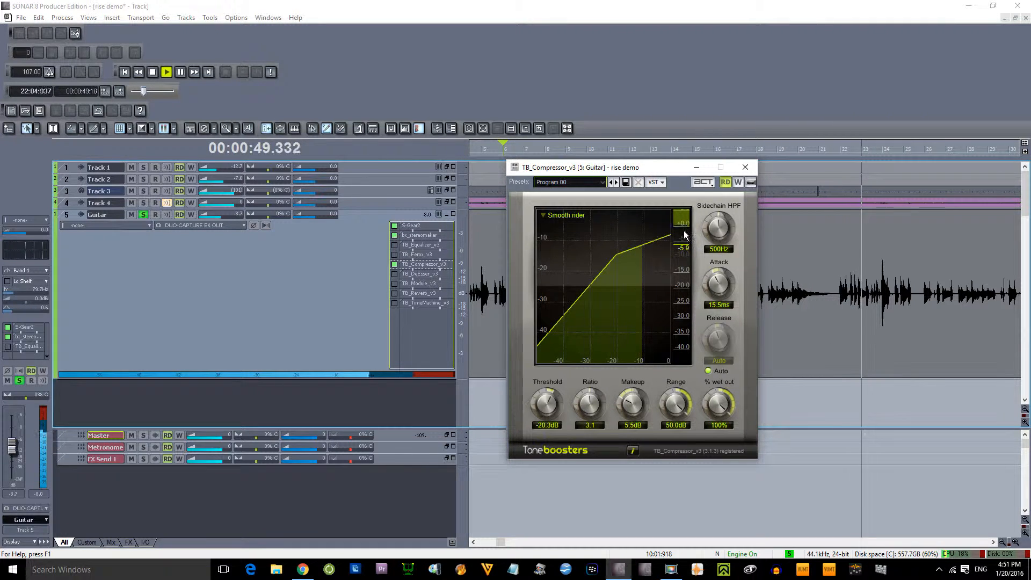
pyautogui.press('space')
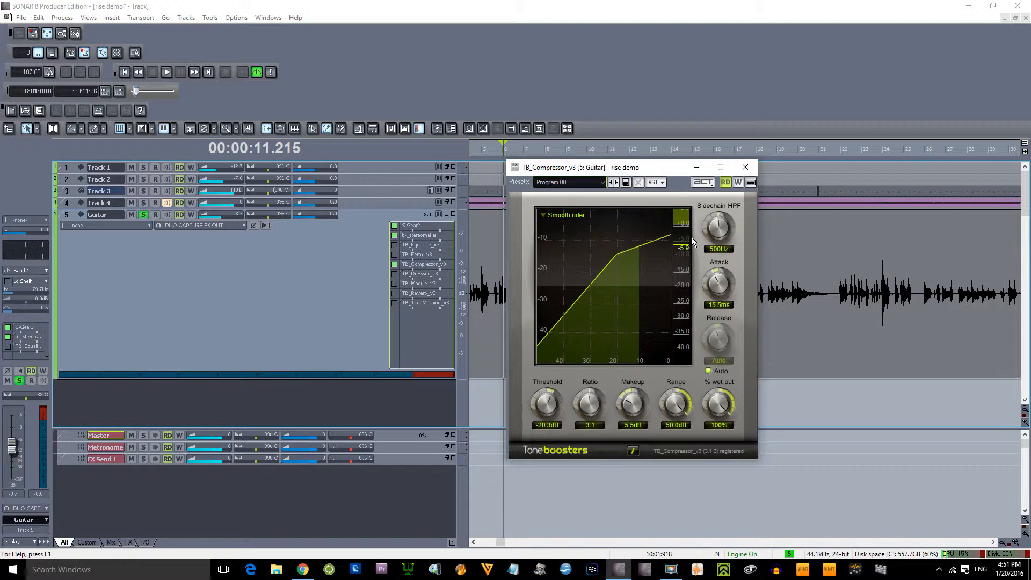
# - Compare the Guitar track with and without TB_Compressor_v3 during playback, leave the compressor bypassed and close its window
pyautogui.press('space')
pyautogui.click(394, 266)
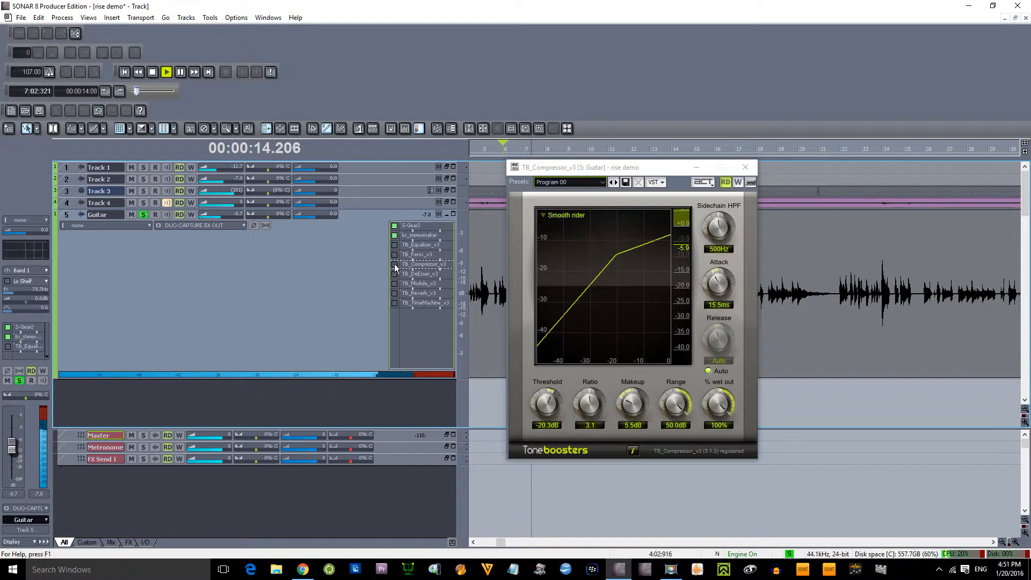
pyautogui.click(396, 266)
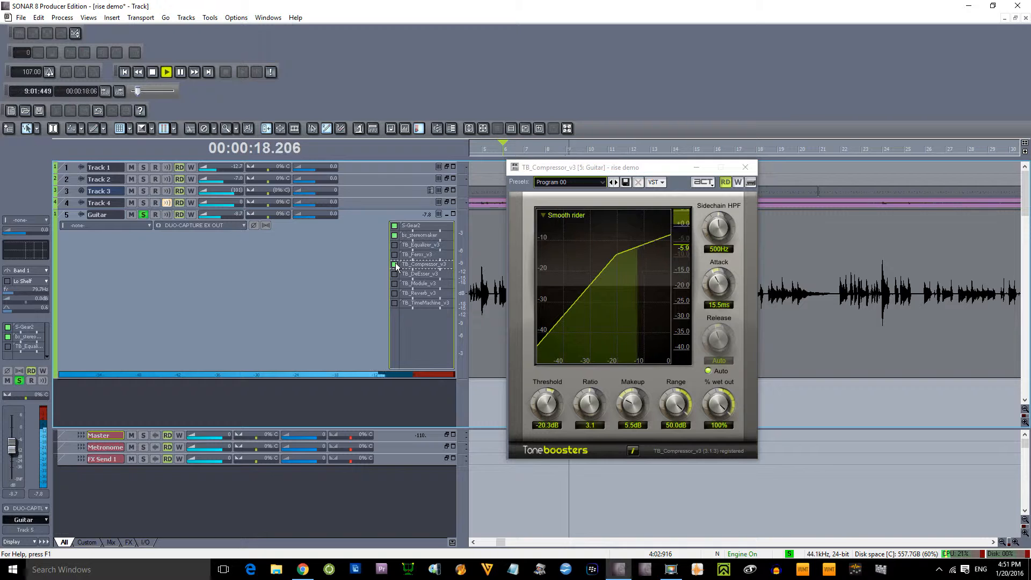
pyautogui.click(396, 263)
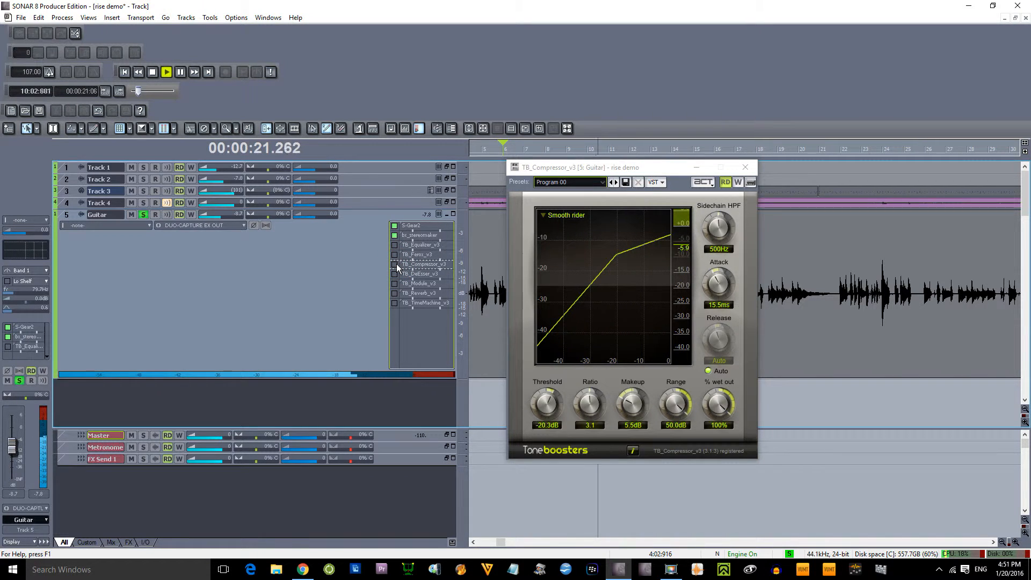
pyautogui.press('space')
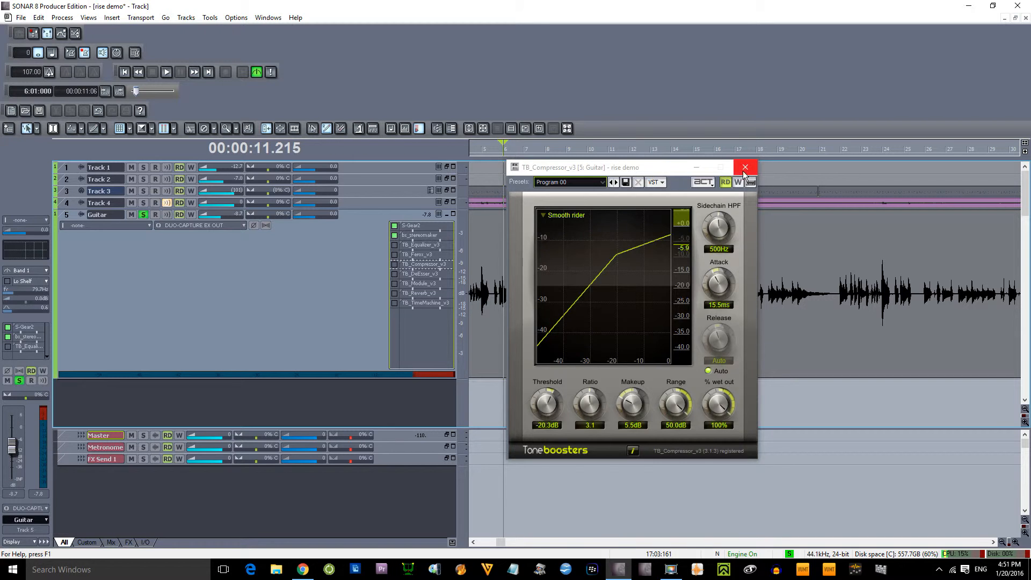
pyautogui.click(744, 168)
# - Inspect the TB_DeEsser_v3 controls on the Guitar track, bypass that effect again, and view the TB_Module_v3 controls
pyautogui.click(395, 273)
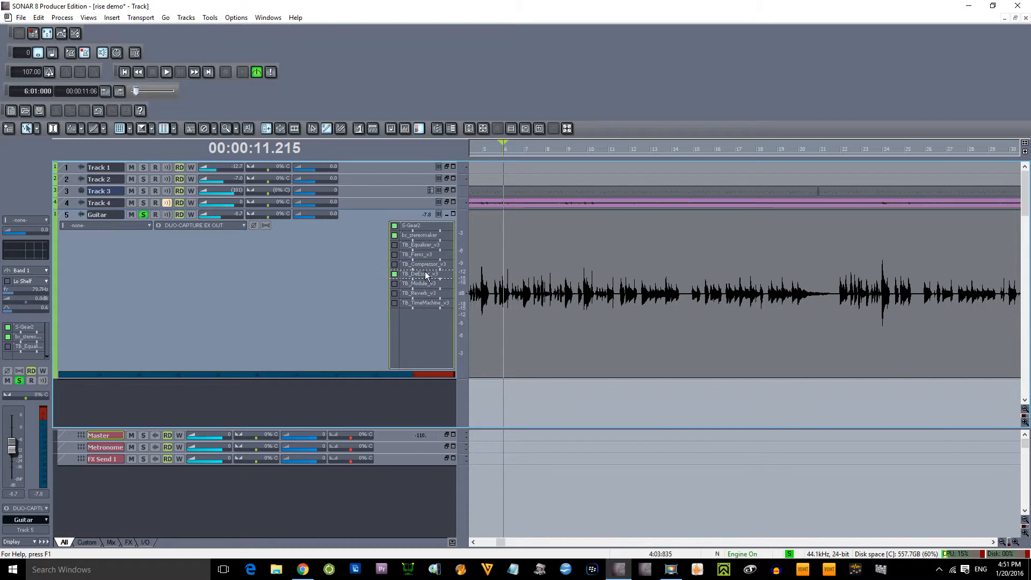
pyautogui.doubleClick(424, 274)
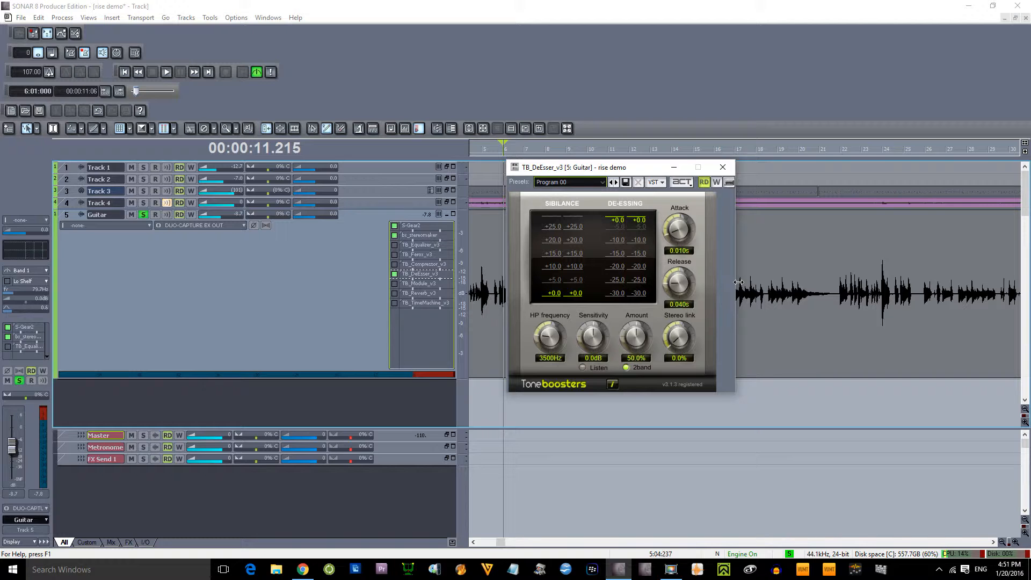
pyautogui.click(582, 368)
pyautogui.click(722, 168)
pyautogui.click(394, 274)
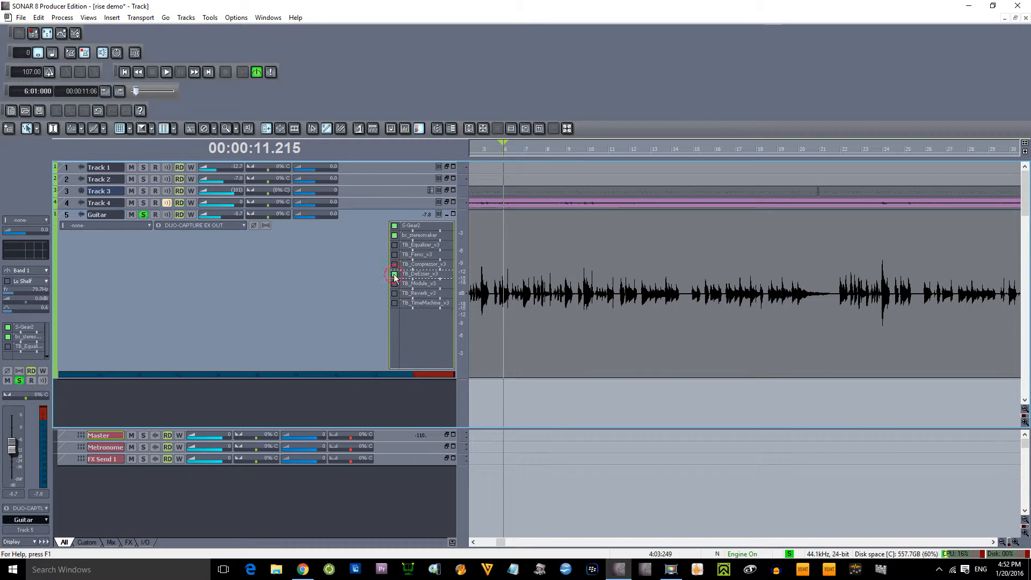
pyautogui.doubleClick(417, 284)
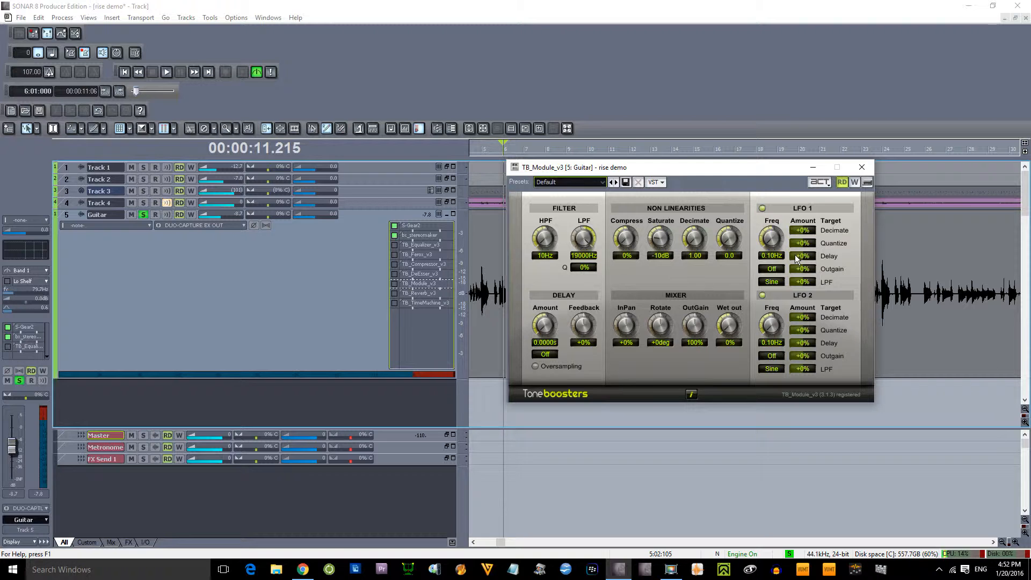
pyautogui.click(862, 167)
# - Enable TB_Reverb_v3 on the Guitar track, reduce its wet output to 13.1% during playback, and close its window
pyautogui.doubleClick(419, 294)
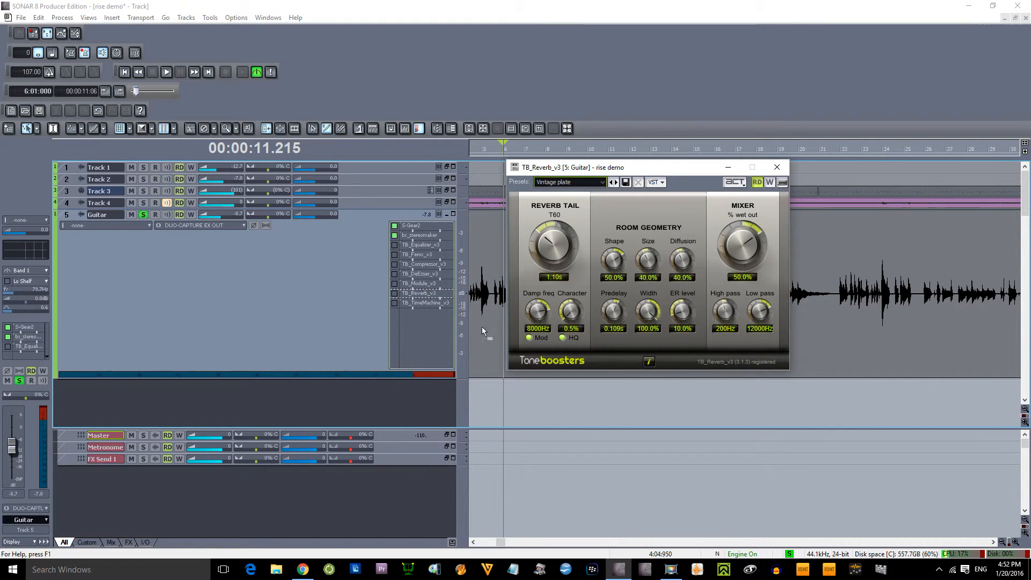
pyautogui.click(395, 294)
pyautogui.press('space')
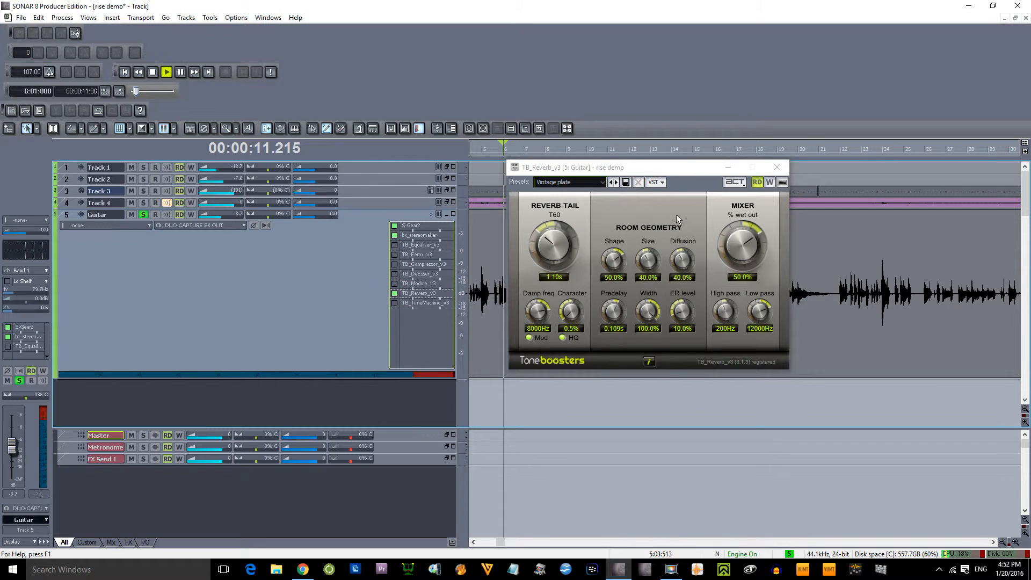
pyautogui.moveTo(731, 244); pyautogui.dragTo(771, 360)
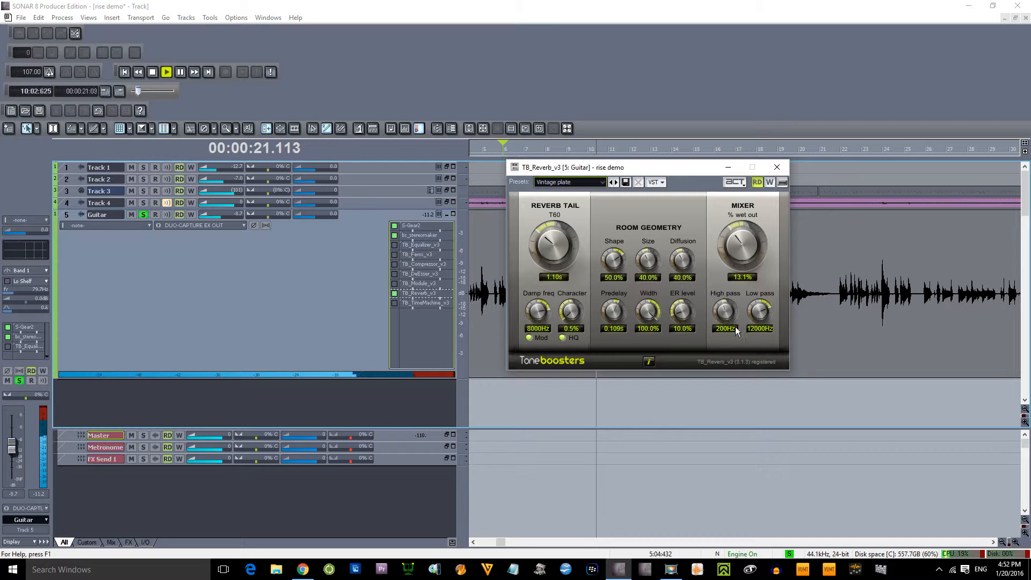
pyautogui.press('space')
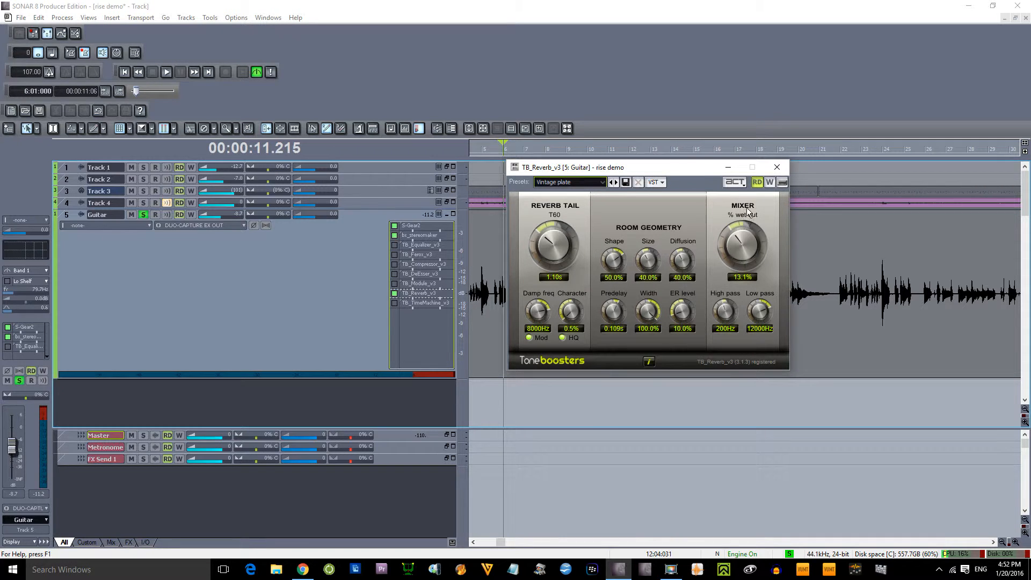
pyautogui.click(776, 167)
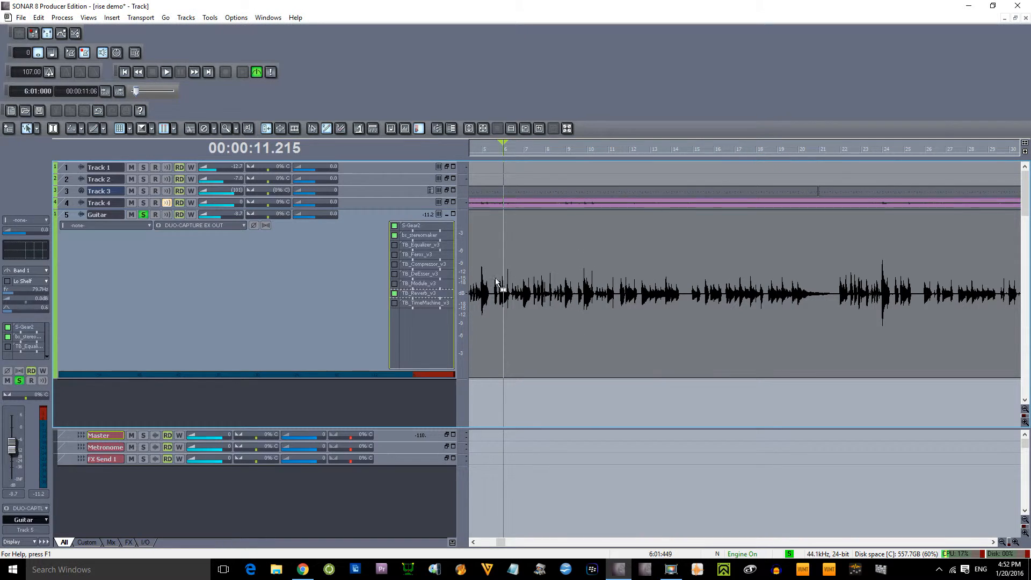
# - Look through the TB_Reverb_v3 presets without choosing another one, and bypass the reverb on the Guitar track
pyautogui.doubleClick(413, 293)
pyautogui.click(601, 183)
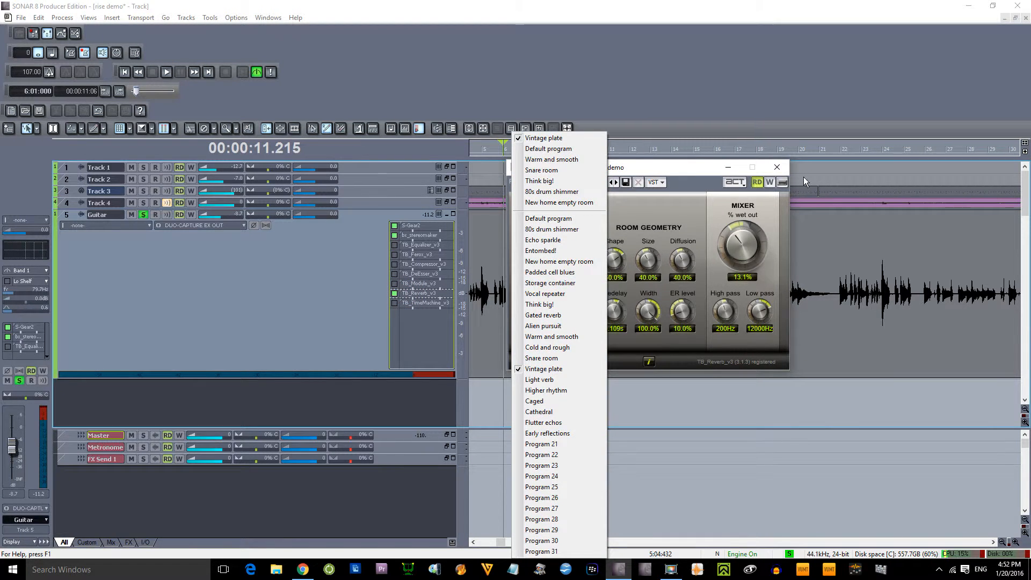
pyautogui.click(779, 167)
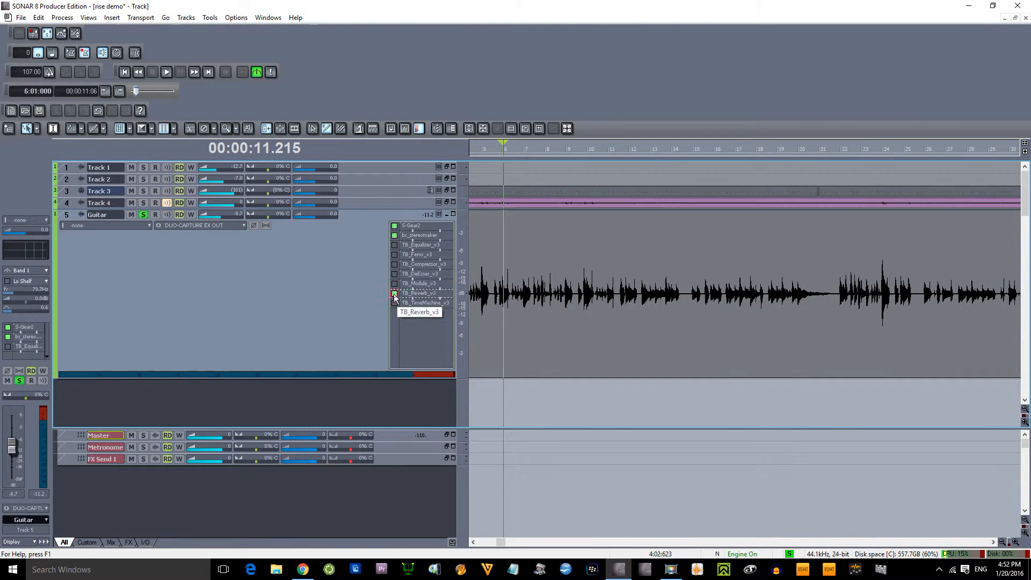
# - Open TB_TimeMachine_v3 on the Guitar track with the 8-bit fun! preset, move its window aside and enable the effect
pyautogui.doubleClick(425, 304)
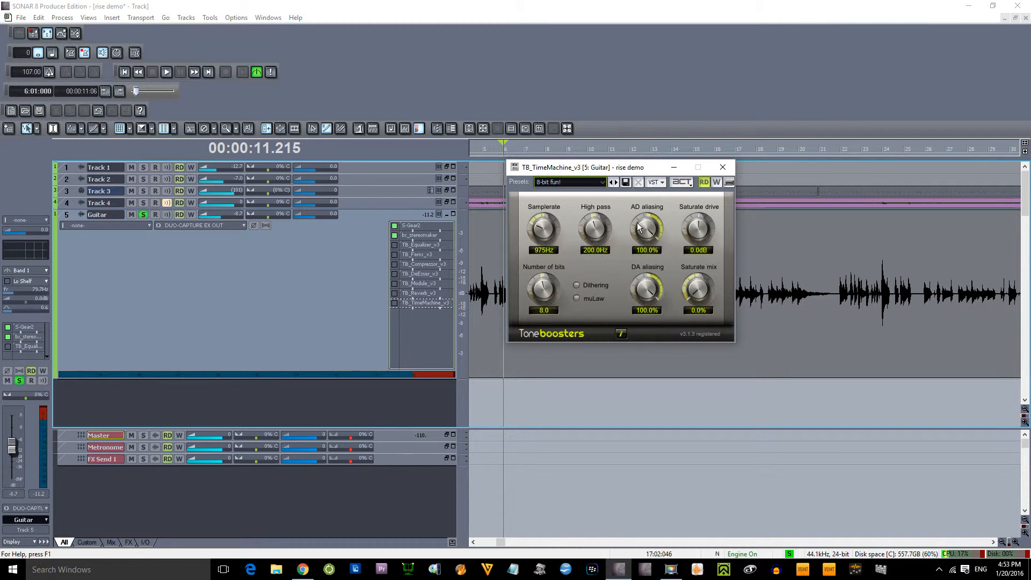
pyautogui.click(601, 183)
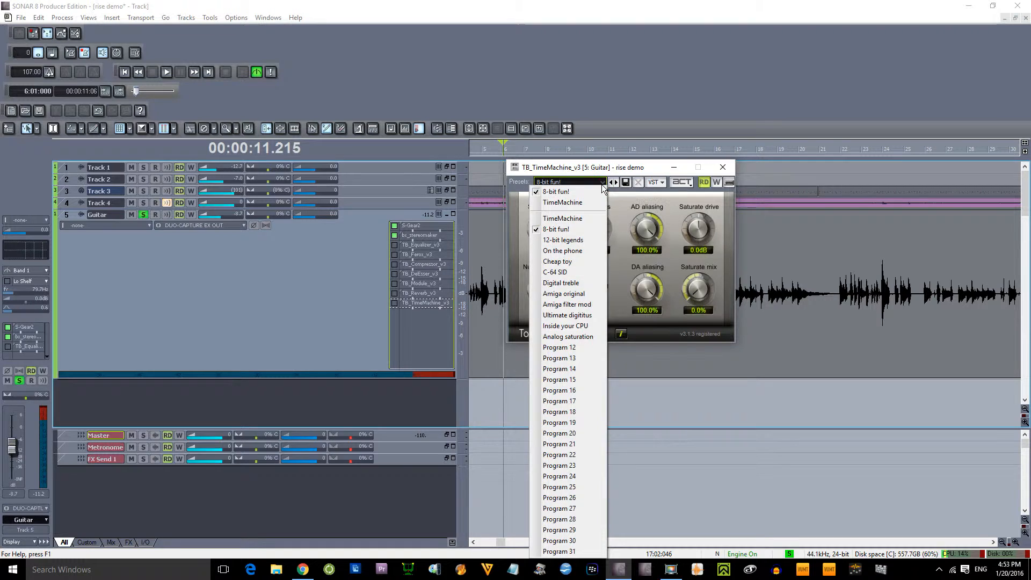
pyautogui.click(583, 230)
pyautogui.moveTo(618, 167); pyautogui.dragTo(728, 249)
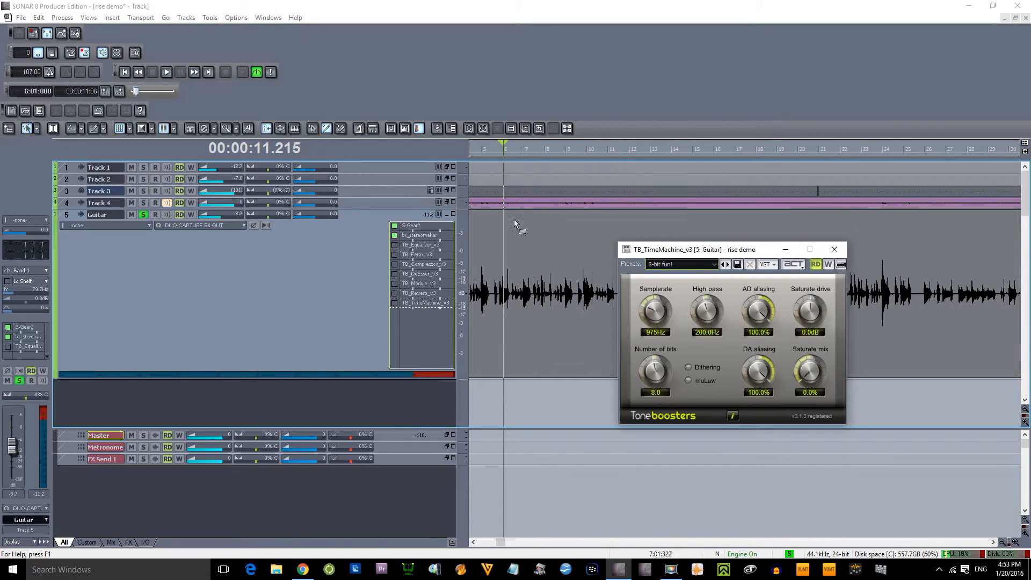
pyautogui.click(394, 303)
# - Audition TB_TimeMachine_v3 with DA aliasing at 89.3%, number of bits at 14.3 and saturate mix at 9.7%, and close and bypass it
pyautogui.press('space')
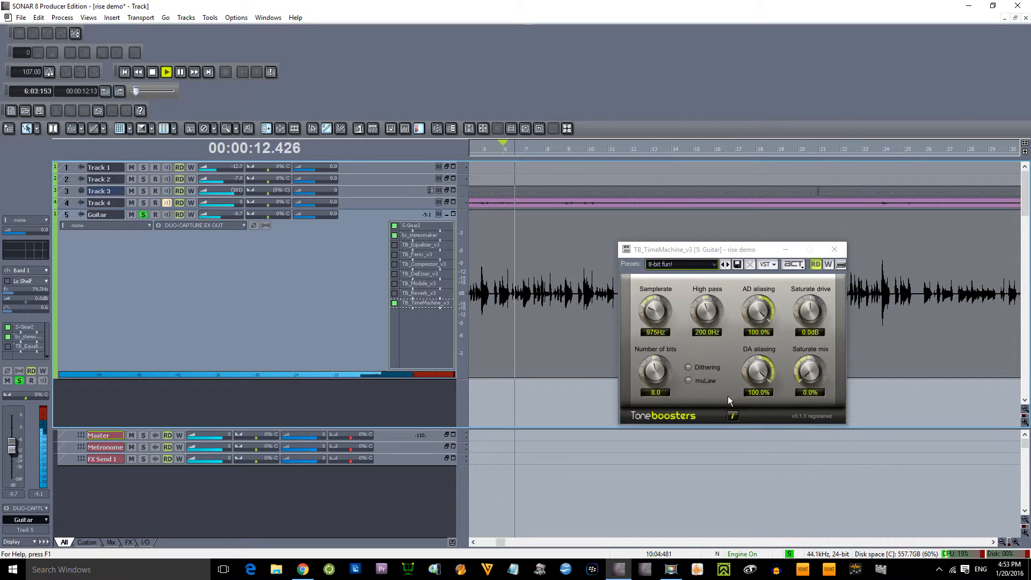
pyautogui.moveTo(758, 377); pyautogui.dragTo(757, 387)
pyautogui.moveTo(654, 369); pyautogui.dragTo(643, 265)
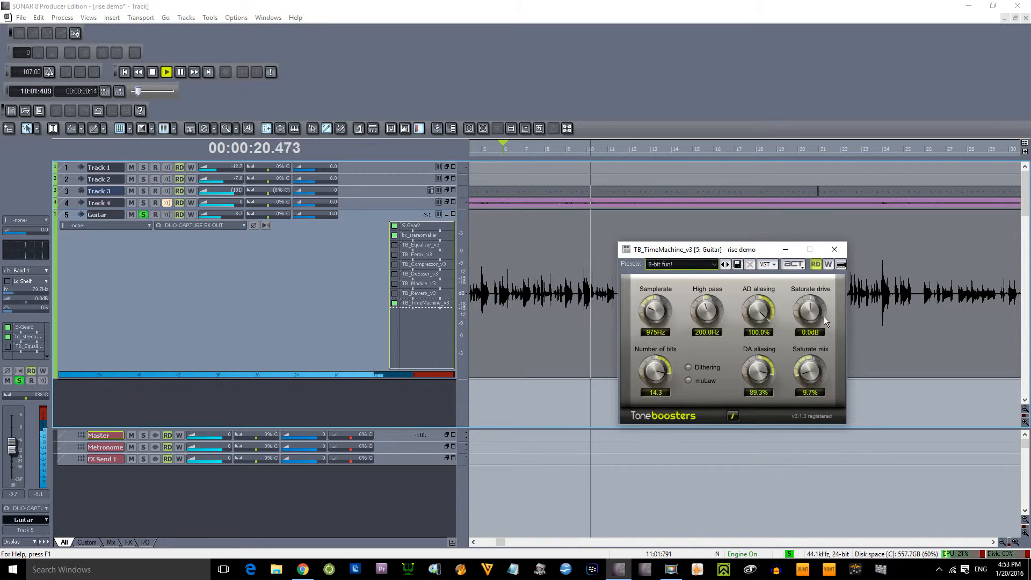
pyautogui.press('space')
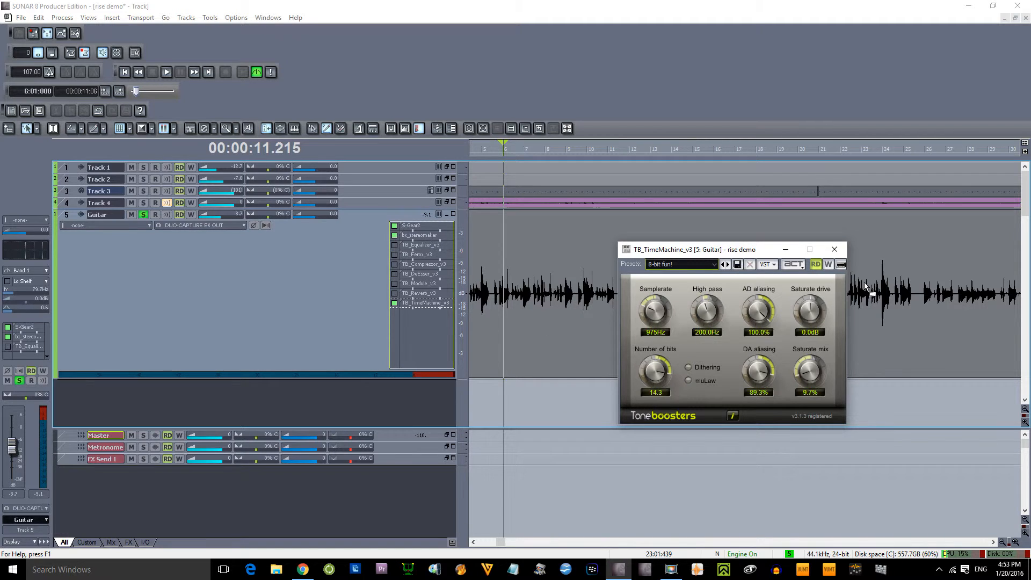
pyautogui.click(834, 249)
pyautogui.click(394, 303)
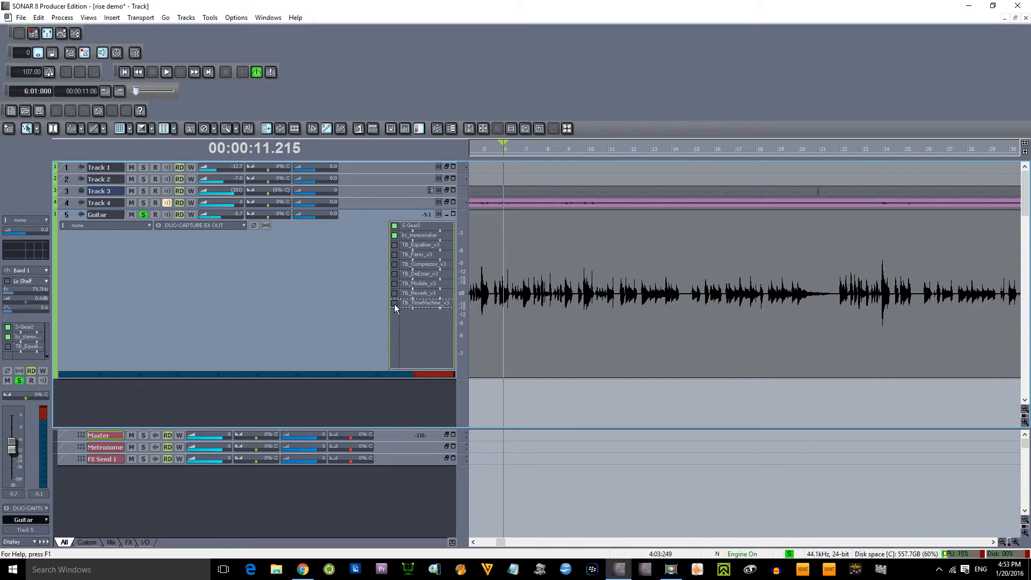